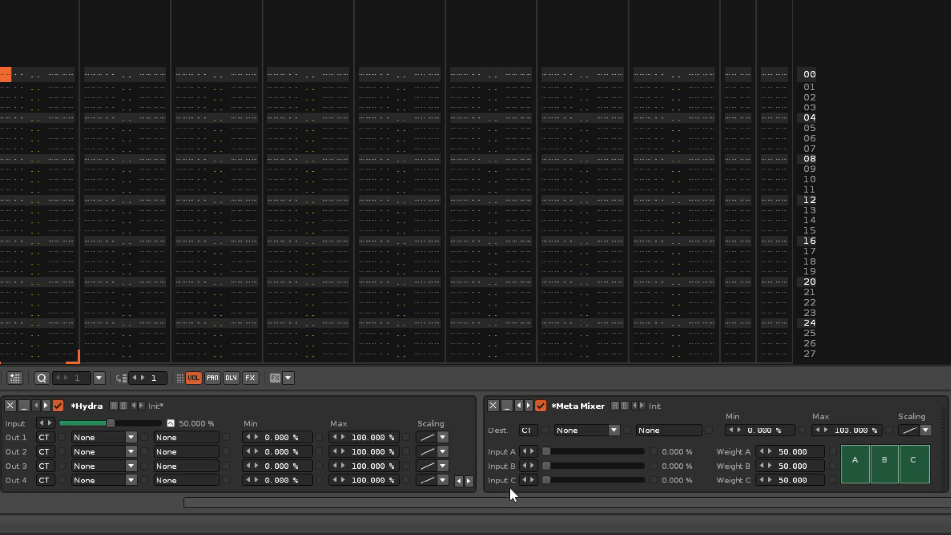
# - Play pattern 0 to audition the Hydra modulating the Analog Filter's cutoff and drive, and stop playback
pyautogui.moveTo(526, 502); pyautogui.dragTo(828, 516)
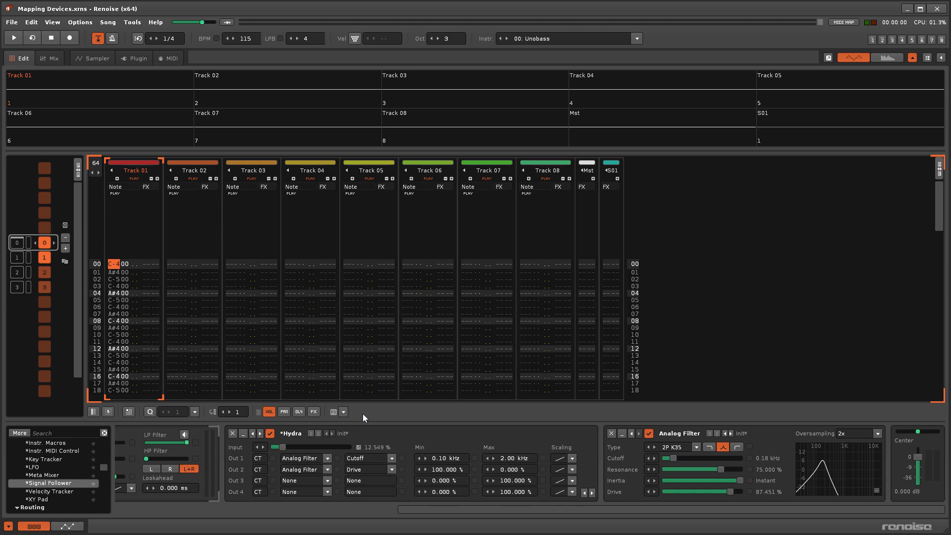
pyautogui.press('space')
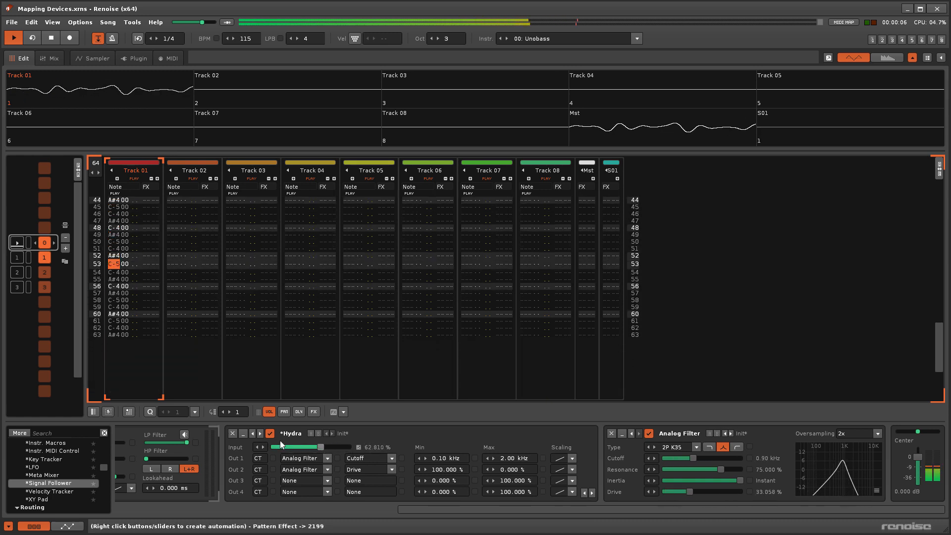
pyautogui.press('space')
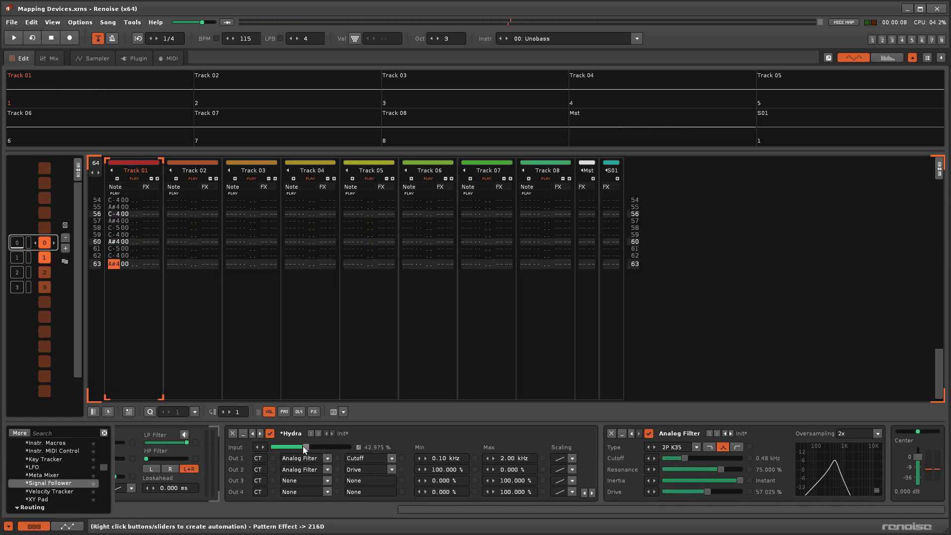
# - Select sequence slot 1 and play it to audition the Hydra input driven by pattern effect commands
pyautogui.scroll(-1, 64, 317)
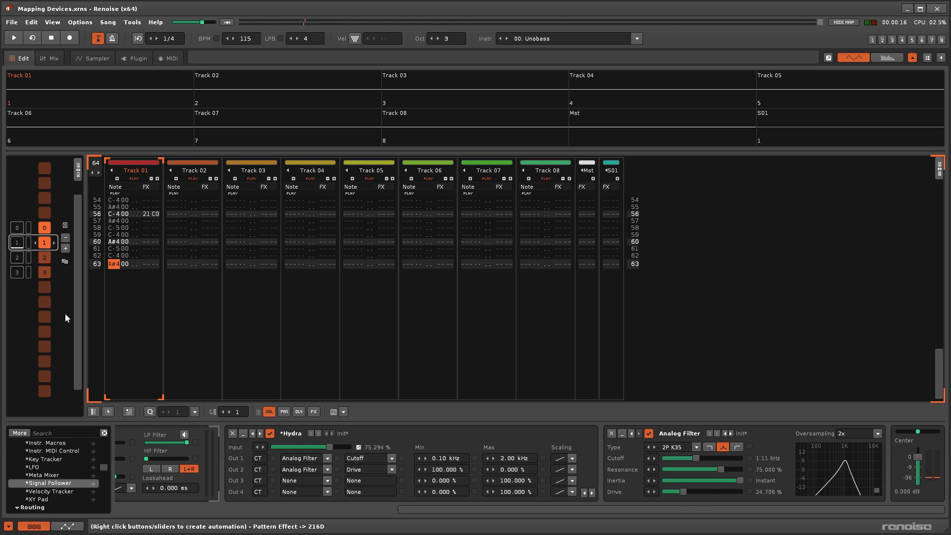
pyautogui.press('space')
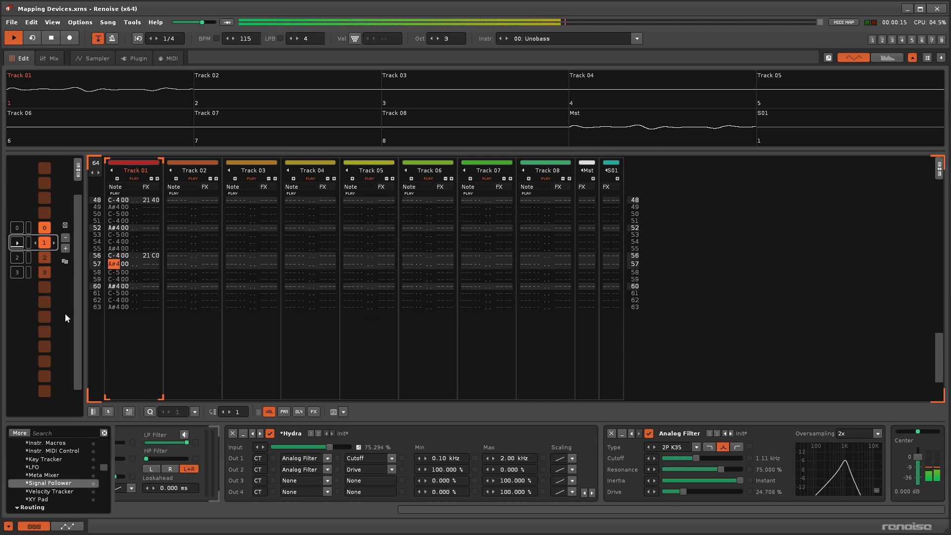
pyautogui.press('space')
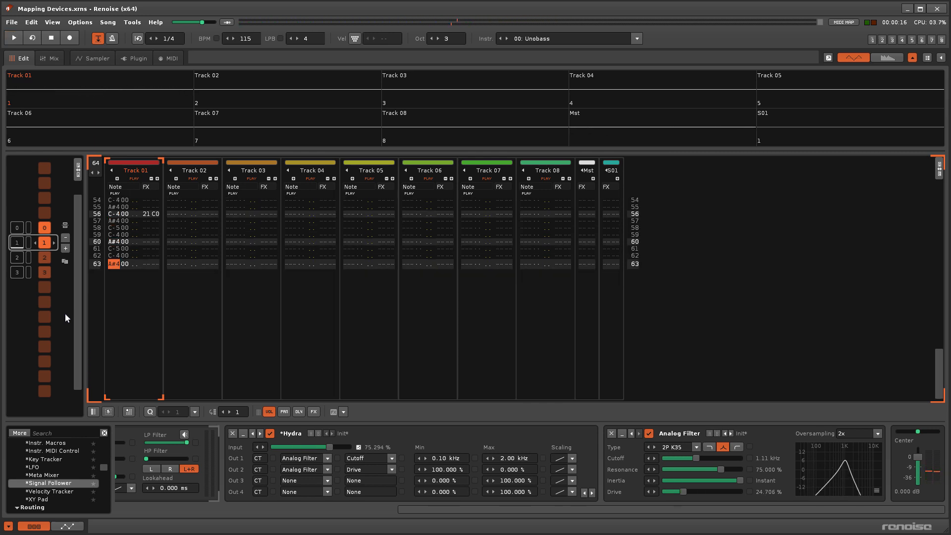
# - Play sequence slot 2 and examine the automation envelope of the Hydra's Input parameter
pyautogui.hotkey('ctrl', 'Down')
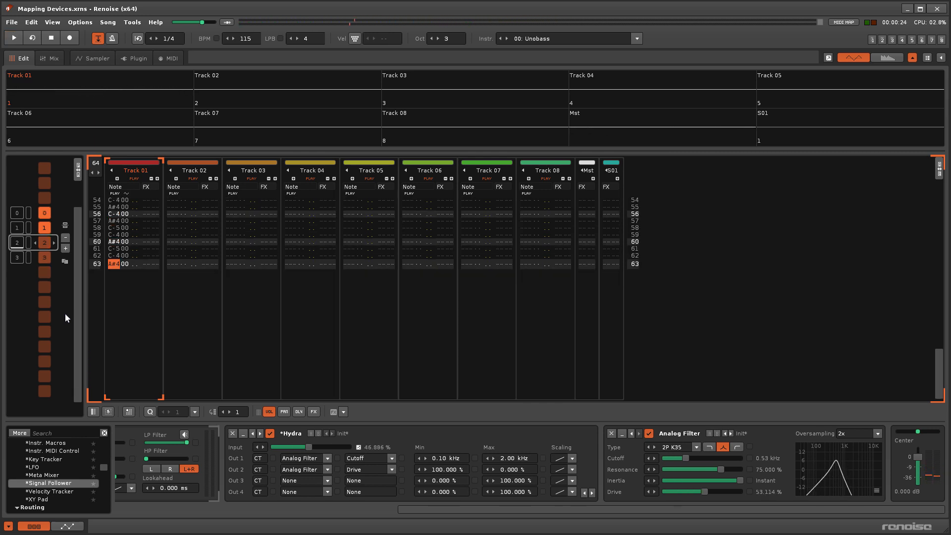
pyautogui.press('space')
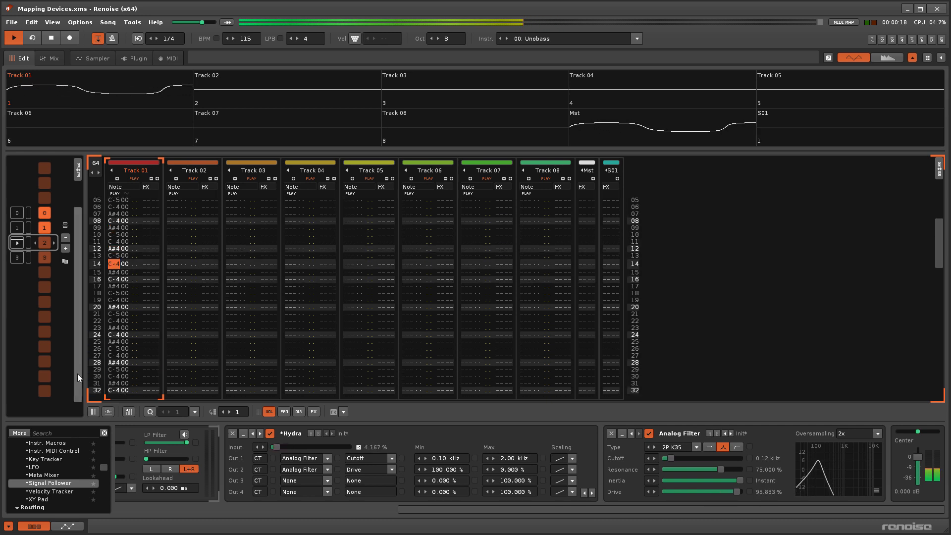
pyautogui.click(68, 526)
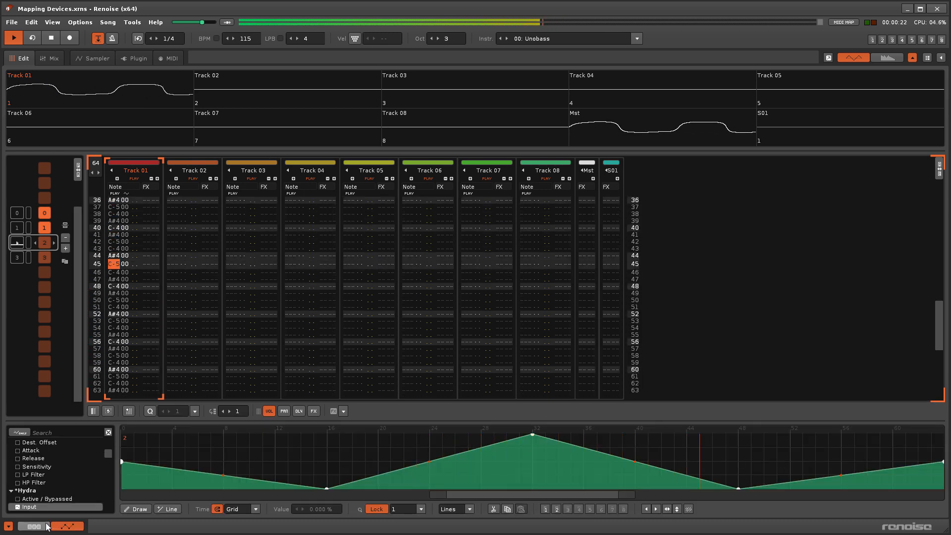
pyautogui.click(46, 527)
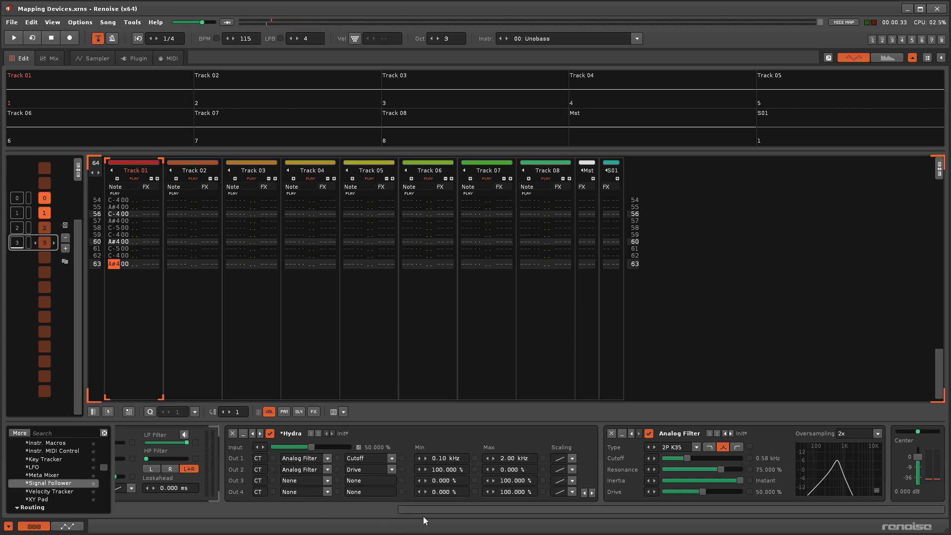
# - Play sequence slot 3 and examine the Signal Follower driving the Hydra's Input
pyautogui.moveTo(418, 510); pyautogui.dragTo(234, 505)
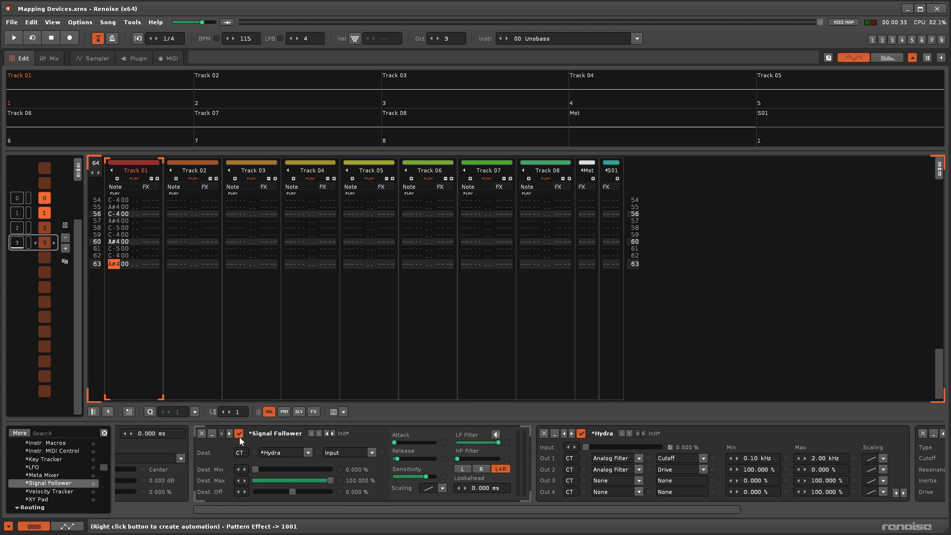
pyautogui.press('space')
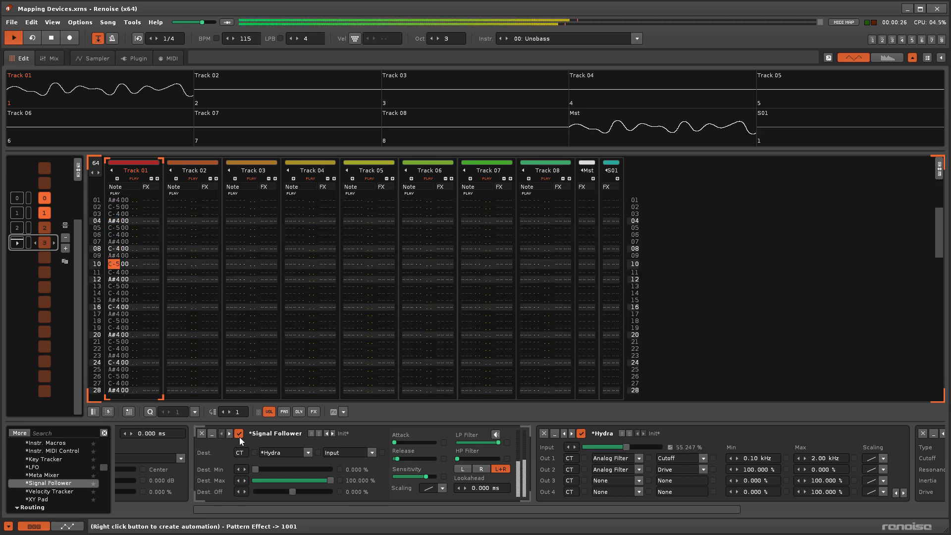
pyautogui.moveTo(287, 510); pyautogui.dragTo(509, 517)
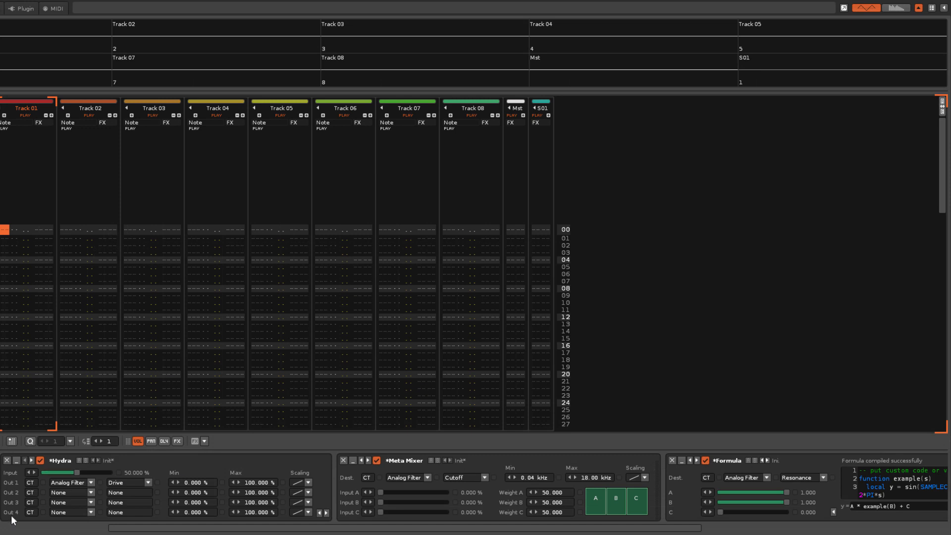
# - Expand the Hydra to view outputs 5 to 9, and collapse it again
pyautogui.click(326, 513)
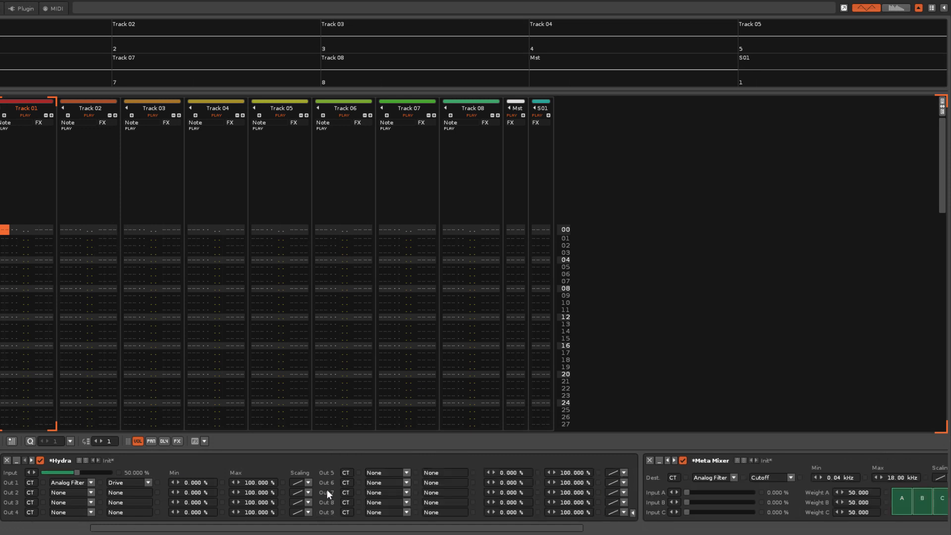
pyautogui.click(632, 511)
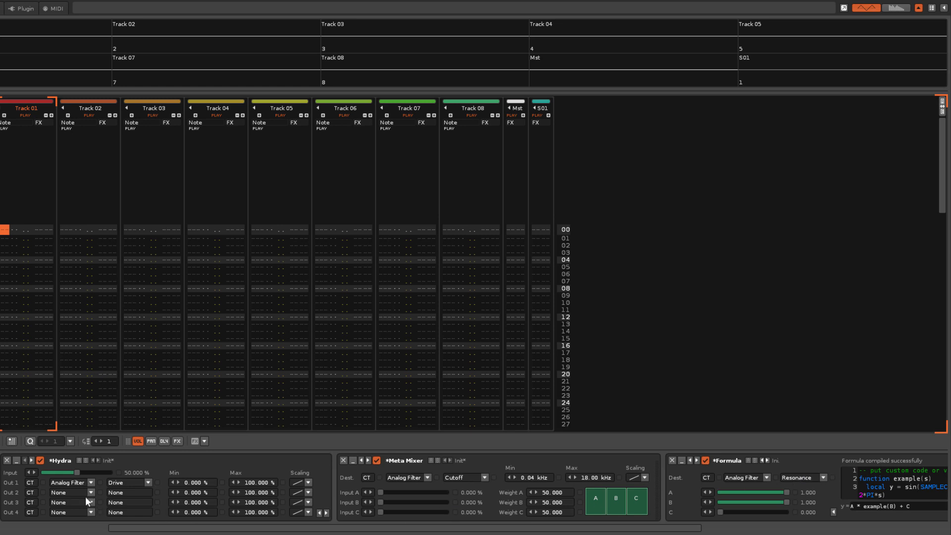
# - Route the Hydra's Out 2 to the Drive parameter of the Distortion on Track 02
pyautogui.click(34, 490)
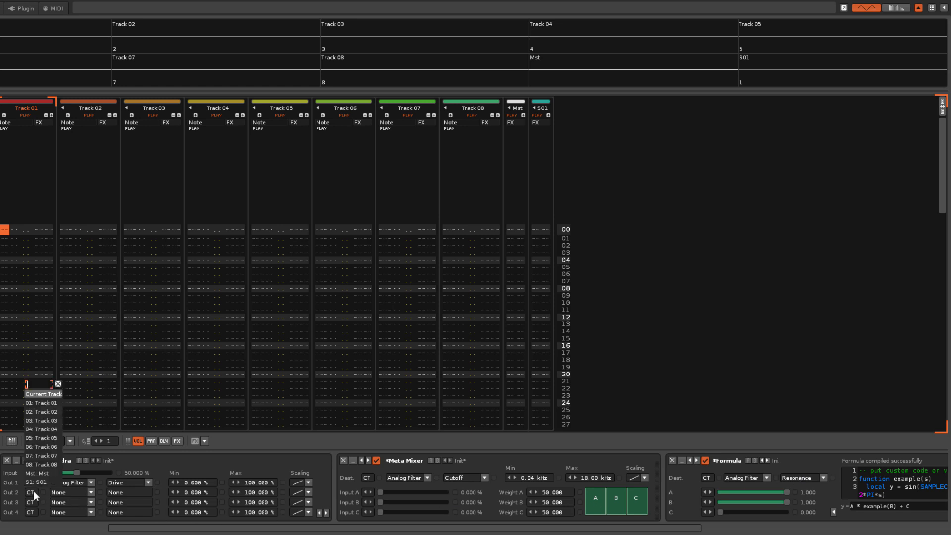
pyautogui.click(49, 413)
pyautogui.click(92, 492)
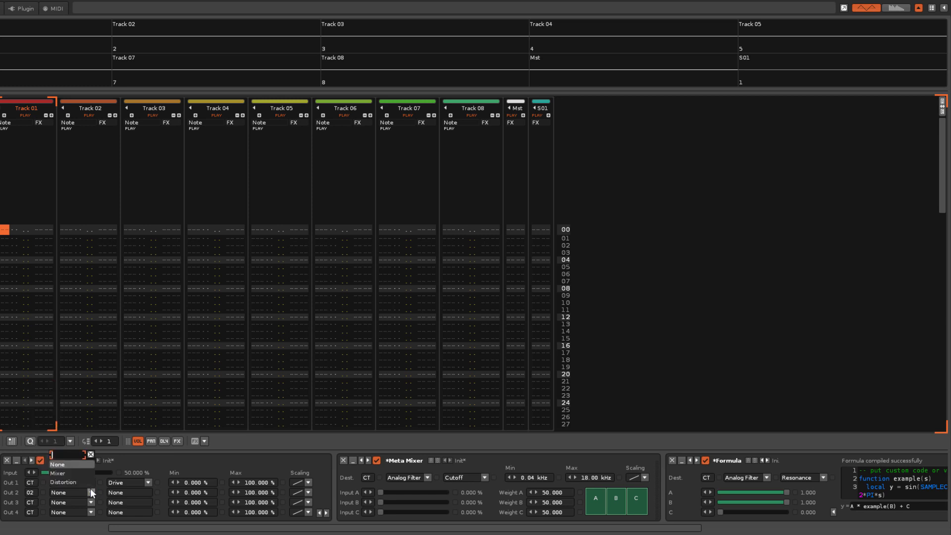
pyautogui.click(81, 481)
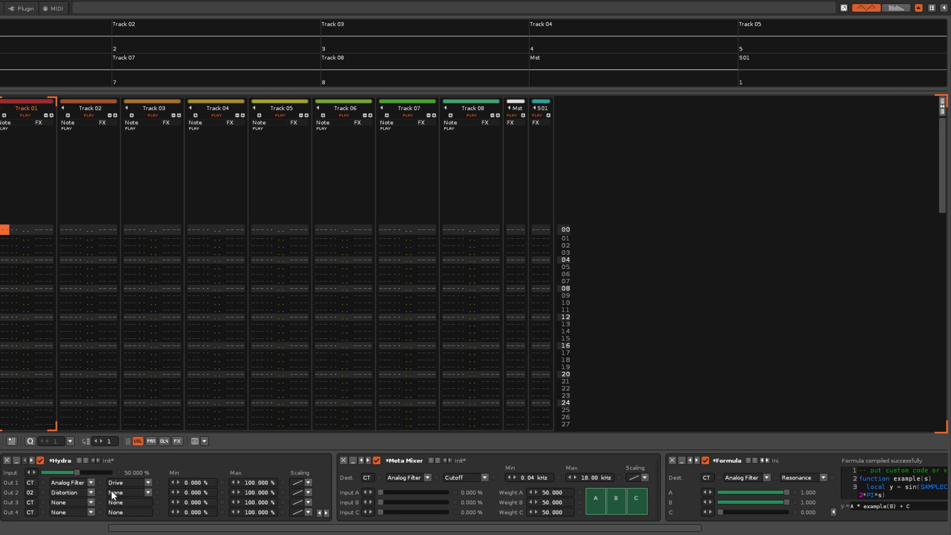
pyautogui.click(148, 490)
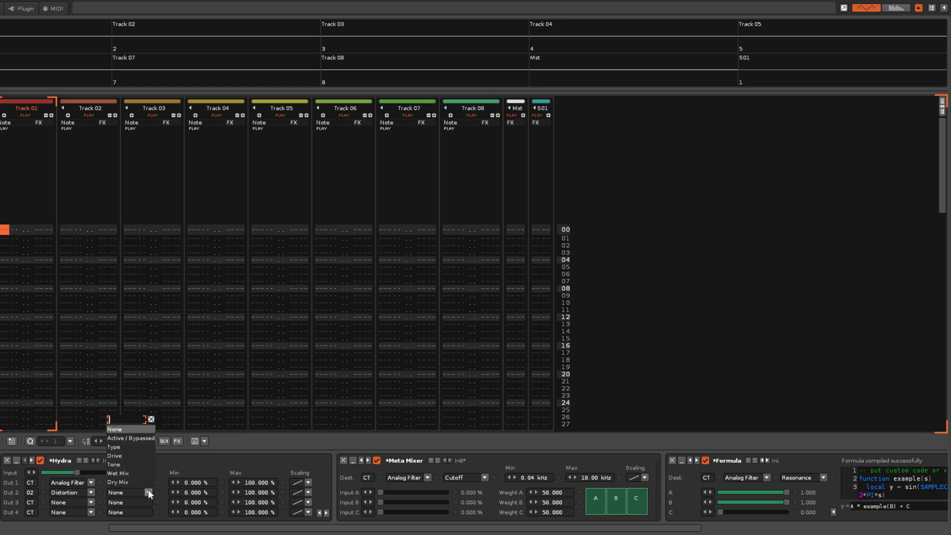
pyautogui.click(135, 456)
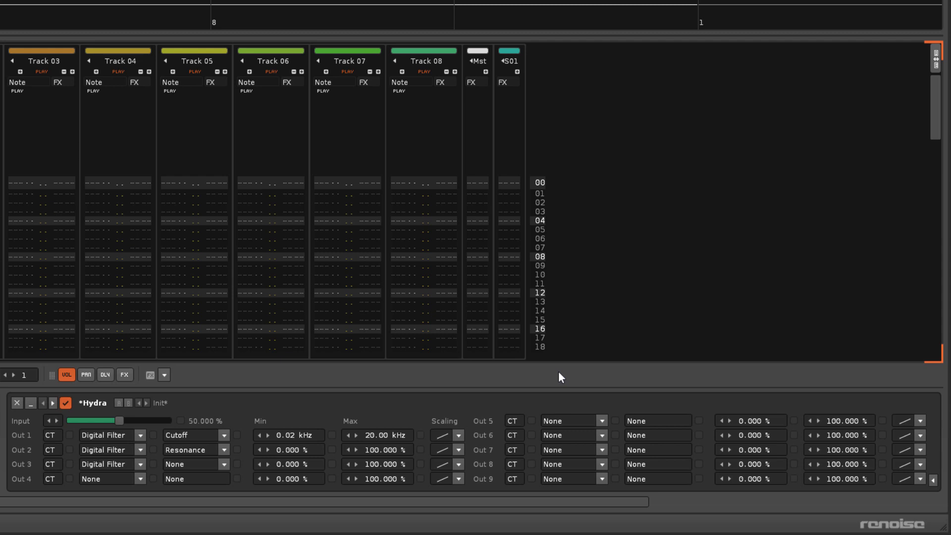
# - Limit the Hydra's Cutoff output to 0.52–4.88 kHz and its Resonance output to 34–77 %
pyautogui.click(933, 480)
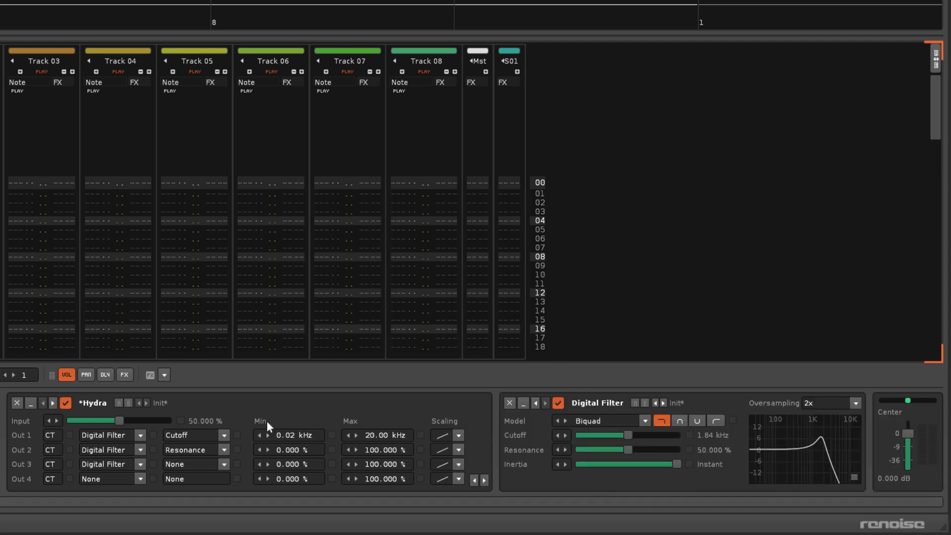
pyautogui.moveTo(306, 433); pyautogui.dragTo(345, 393)
pyautogui.moveTo(385, 434); pyautogui.dragTo(380, 506)
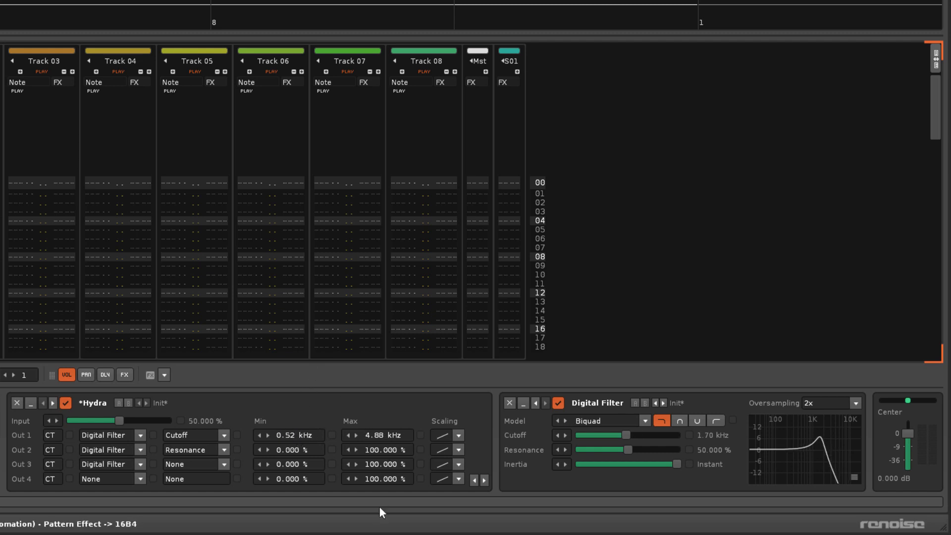
pyautogui.moveTo(298, 451); pyautogui.dragTo(306, 347)
pyautogui.moveTo(373, 445); pyautogui.dragTo(370, 509)
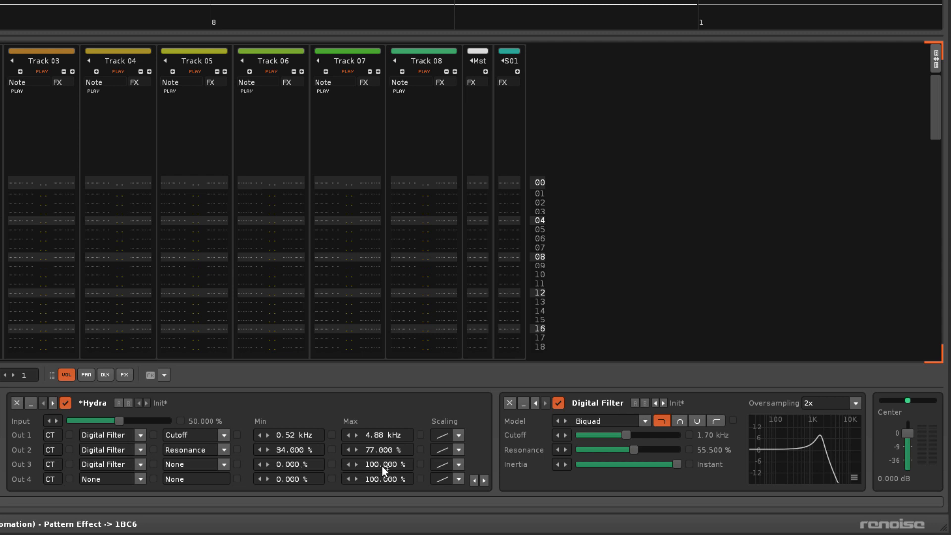
# - Assign the Hydra's Out 3 to the Digital Filter's Type parameter
pyautogui.click(226, 464)
pyautogui.click(199, 397)
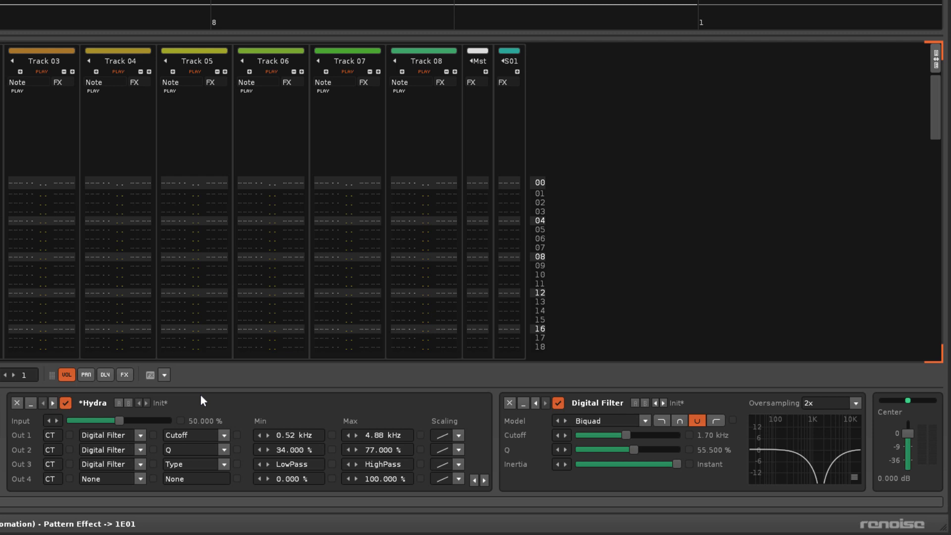
# - Invert the range of the Hydra's Out 2 with a minimum of 100 % and a maximum of 0 %
pyautogui.doubleClick(296, 449)
pyautogui.write('100')
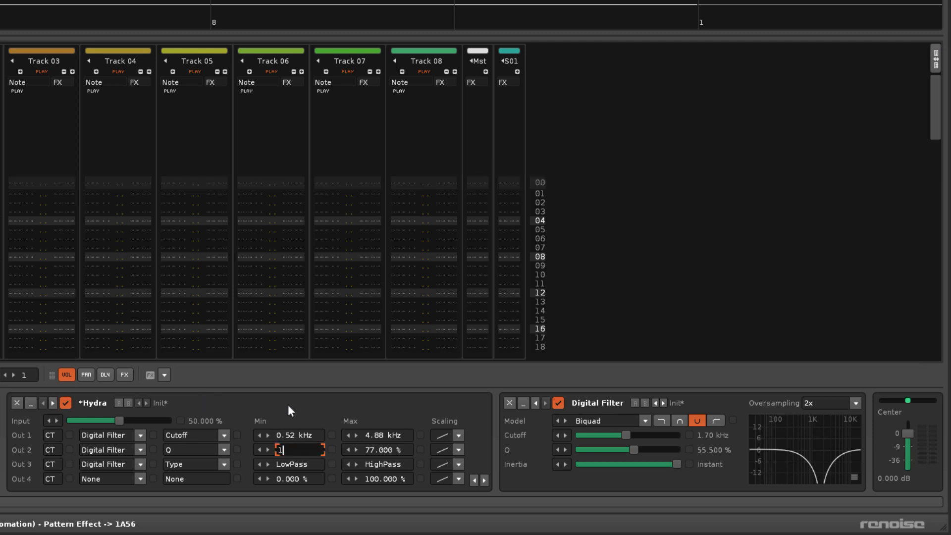
pyautogui.doubleClick(378, 450)
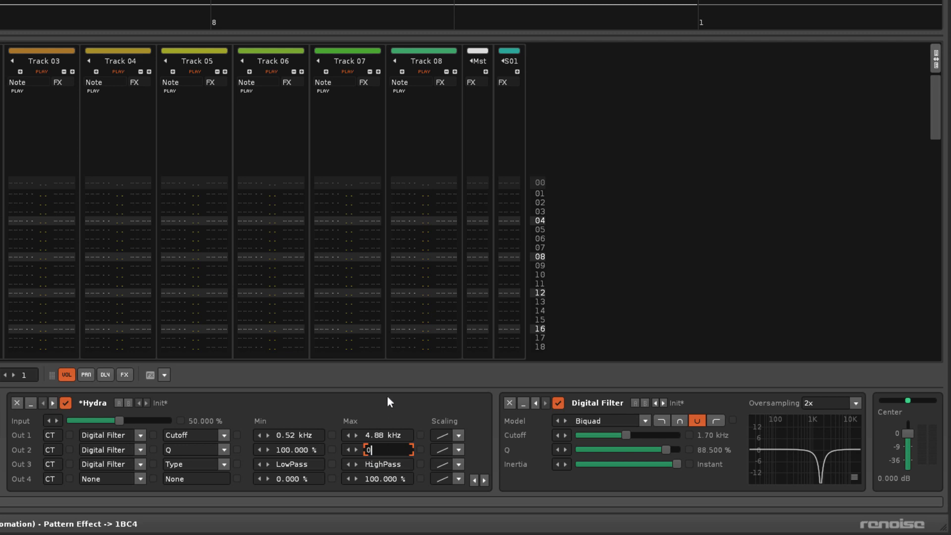
pyautogui.write('0')
pyautogui.press('Return')
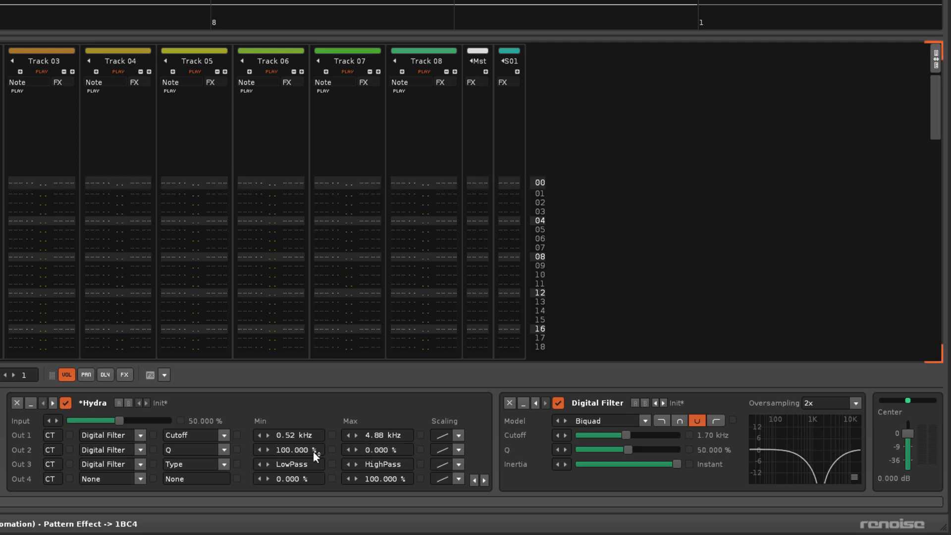
# - Invert the Hydra's filter Type range by setting Out 3's minimum to HighPass and maximum to LowPass
pyautogui.click(268, 464)
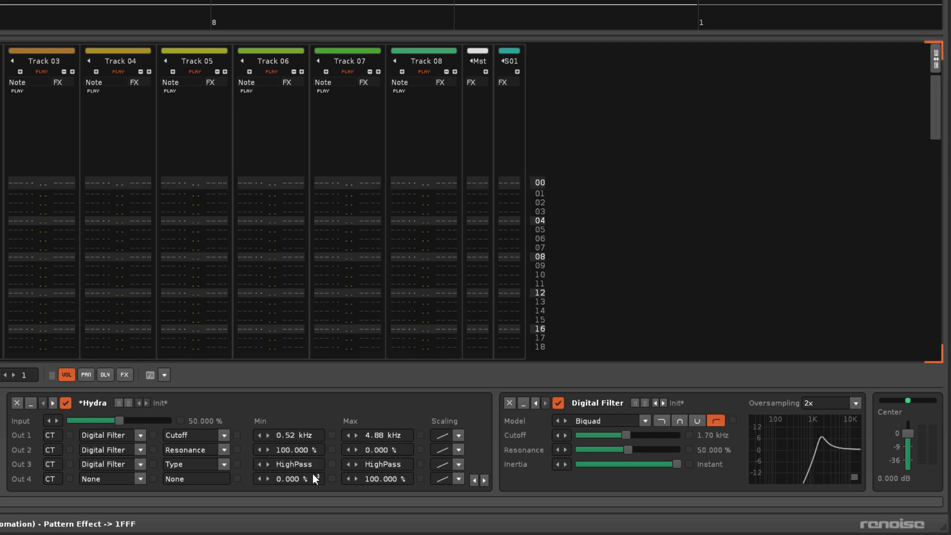
pyautogui.click(348, 465)
pyautogui.click(349, 466)
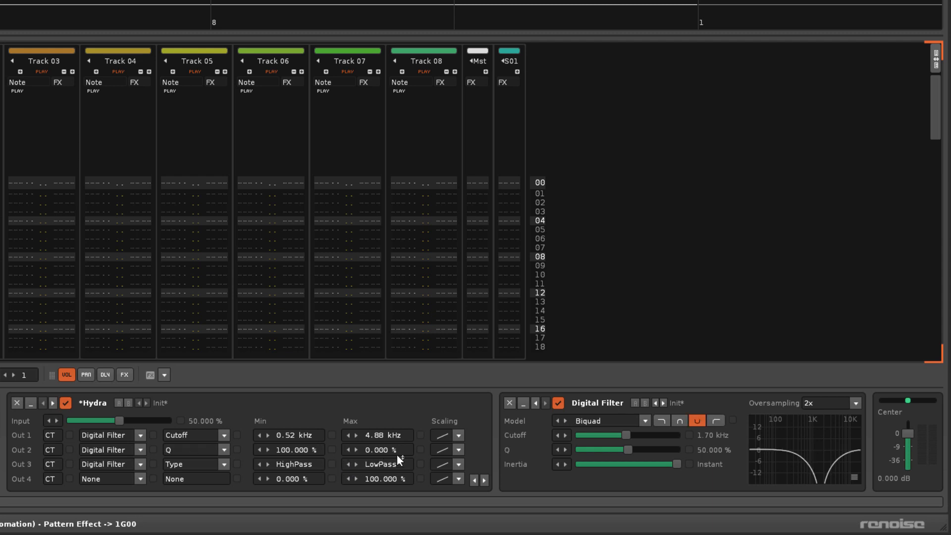
# - Set Out 2's scaling to the steepest exponential curve and sweep the Hydra's Input up and down to test the mappings
pyautogui.click(458, 450)
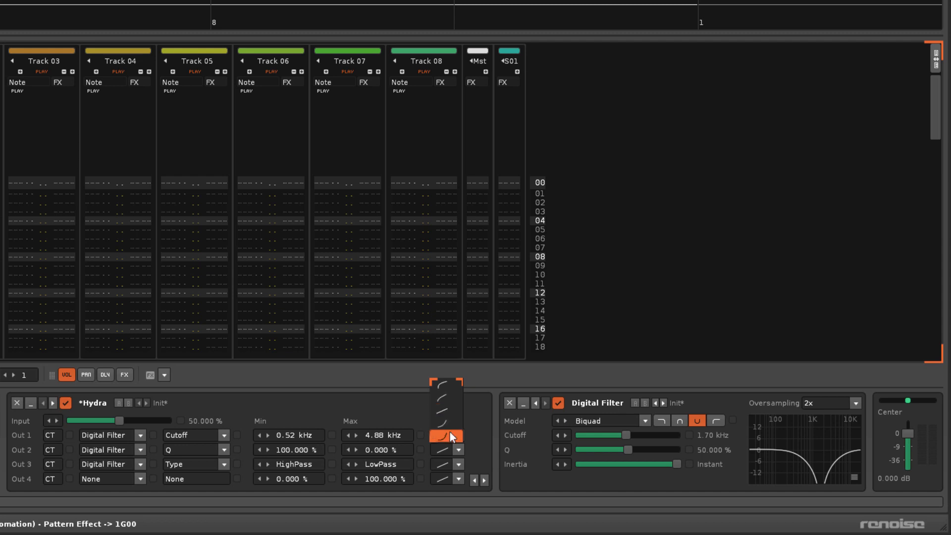
pyautogui.click(450, 432)
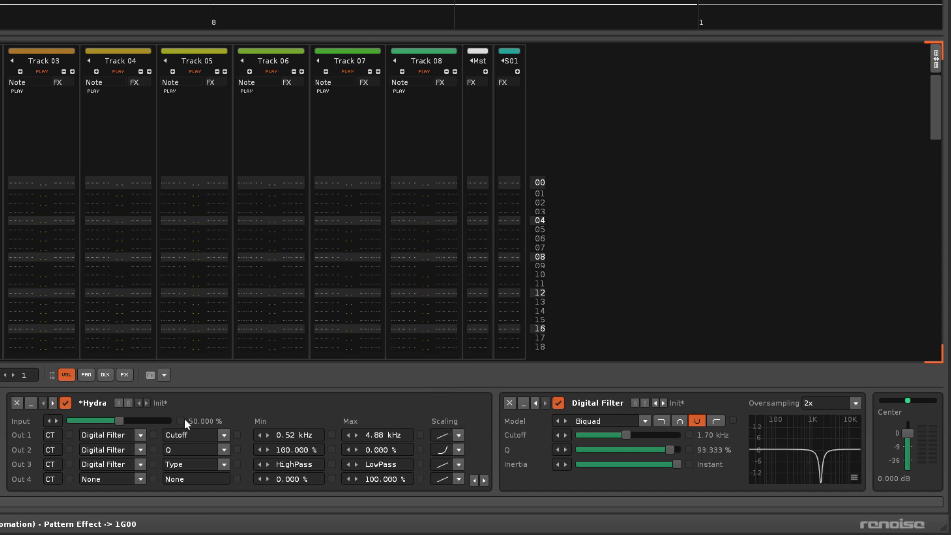
pyautogui.moveTo(121, 421); pyautogui.dragTo(152, 424)
pyautogui.moveTo(122, 424); pyautogui.dragTo(70, 423)
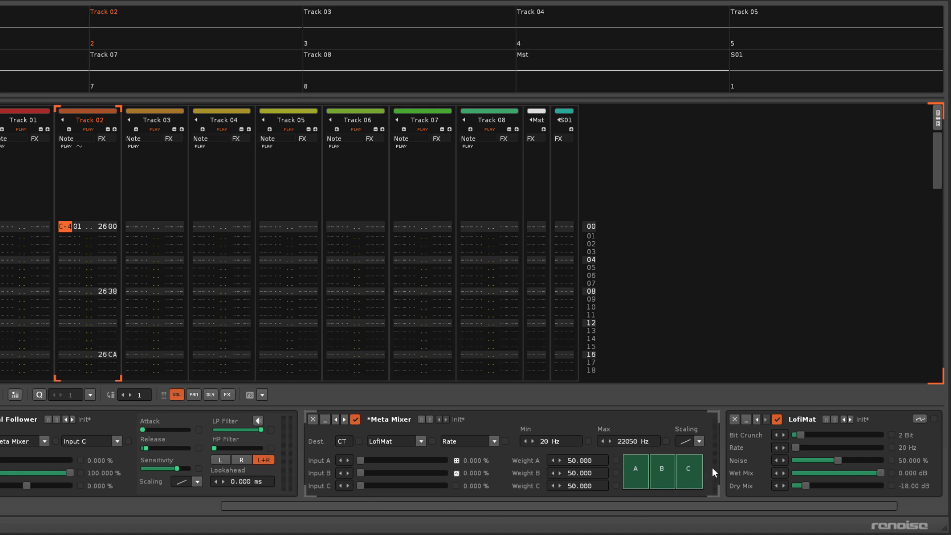
# - Play Track 02's pattern, set the Meta Mixer's Weight A to 18 and Weight C to 84, and play it again
pyautogui.press('space')
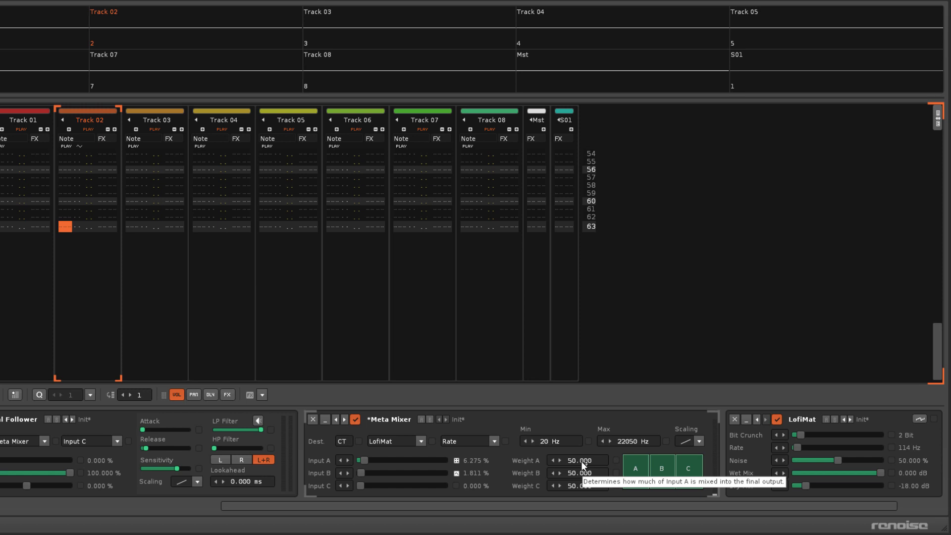
pyautogui.moveTo(580, 461); pyautogui.dragTo(592, 414)
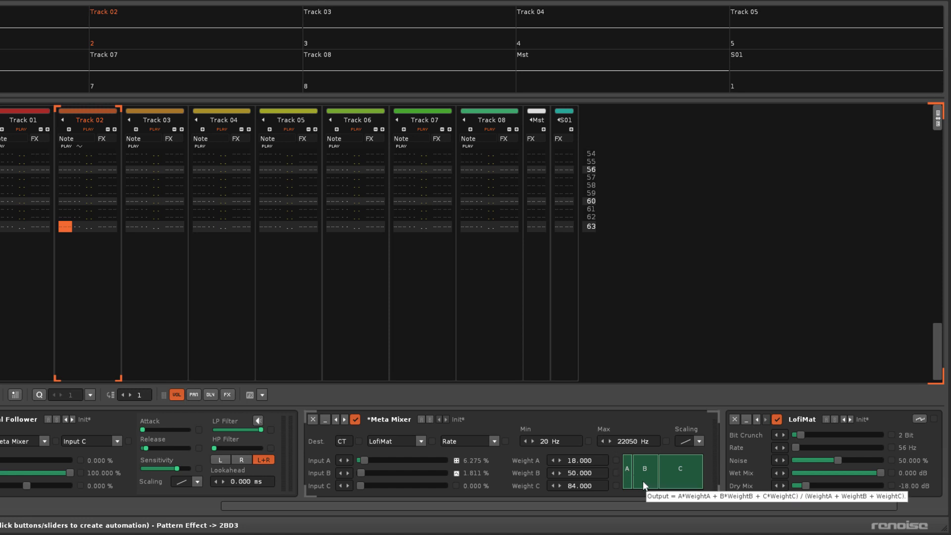
pyautogui.press('space')
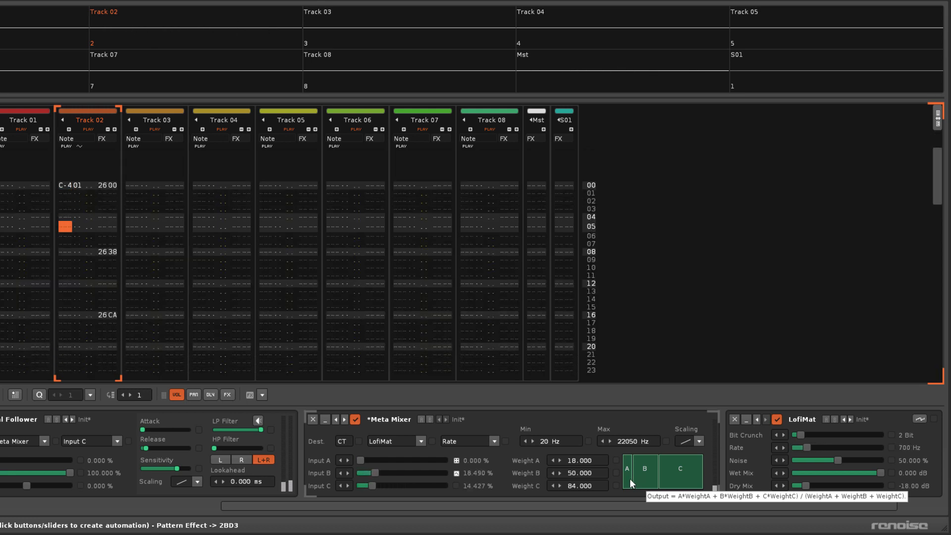
# - Set the Meta Mixer's Weight A to 100, Weight B to 10 and Weight C to 28 during playback
pyautogui.moveTo(588, 459); pyautogui.dragTo(590, 439)
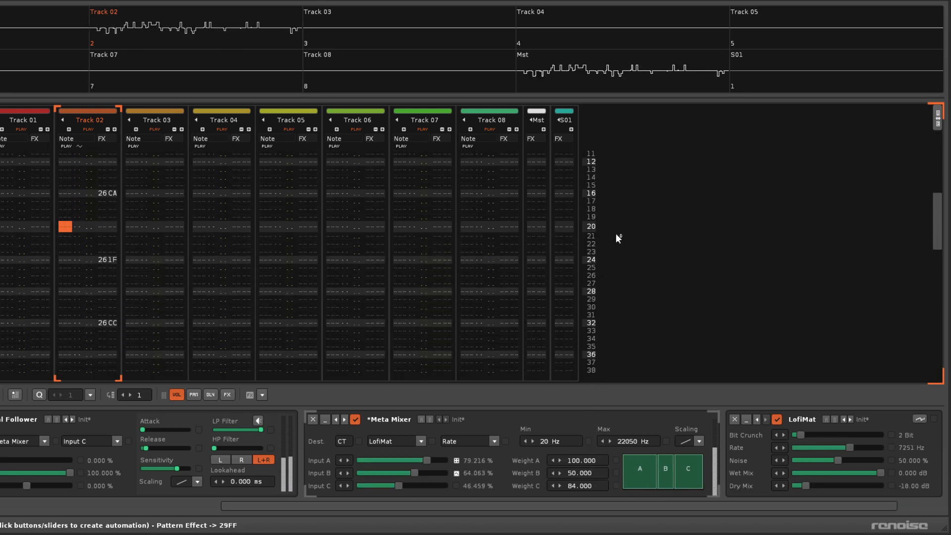
pyautogui.moveTo(587, 481); pyautogui.dragTo(588, 437)
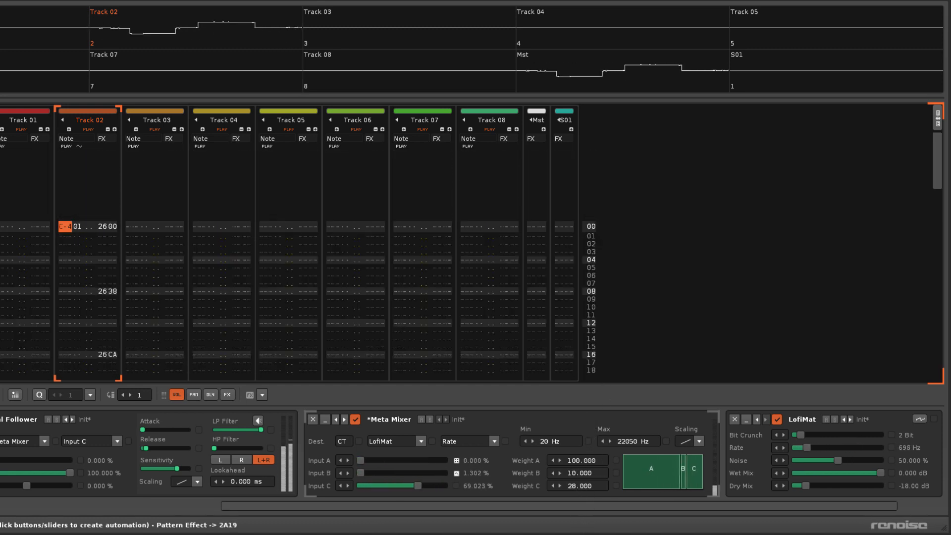
pyautogui.moveTo(585, 501); pyautogui.dragTo(619, 363)
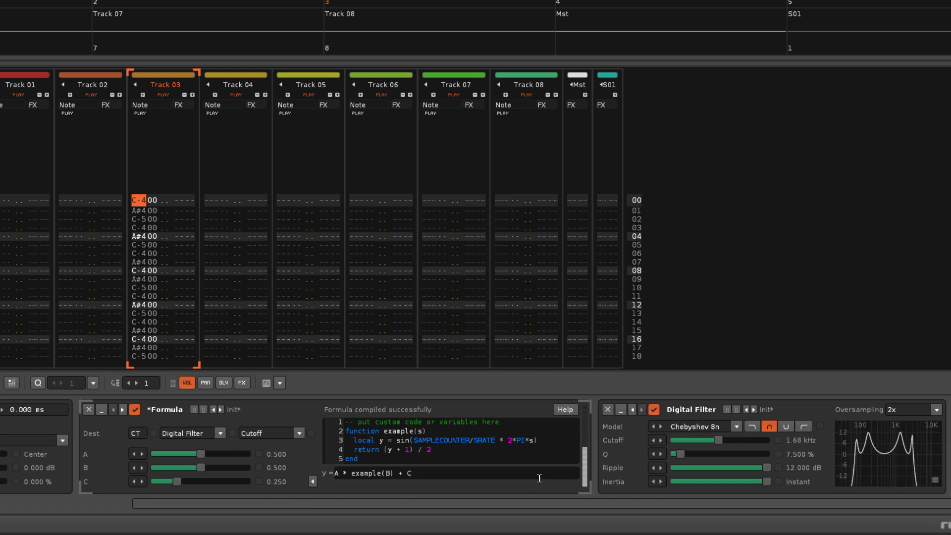
# - Play Track 03's pattern with the Formula device and open the Formula variables and functions reference to look through it
pyautogui.press('space')
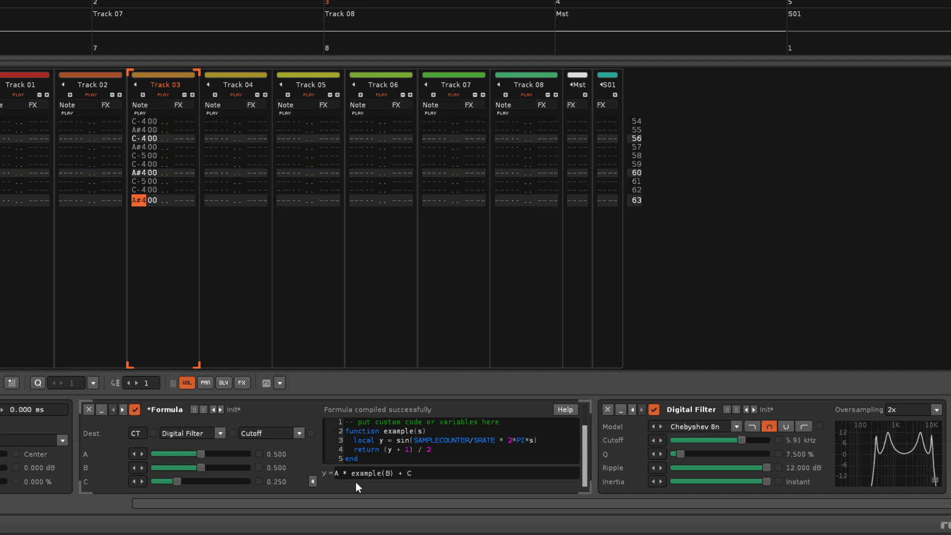
pyautogui.click(564, 411)
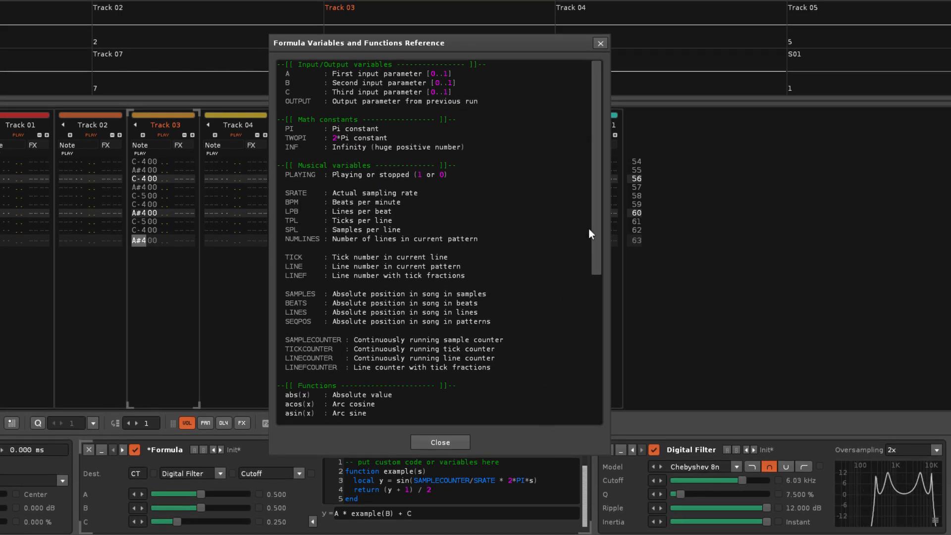
pyautogui.moveTo(595, 216)
pyautogui.mouseDown()
pyautogui.moveTo(595, 378)
pyautogui.moveTo(598, 204)
pyautogui.mouseUp()
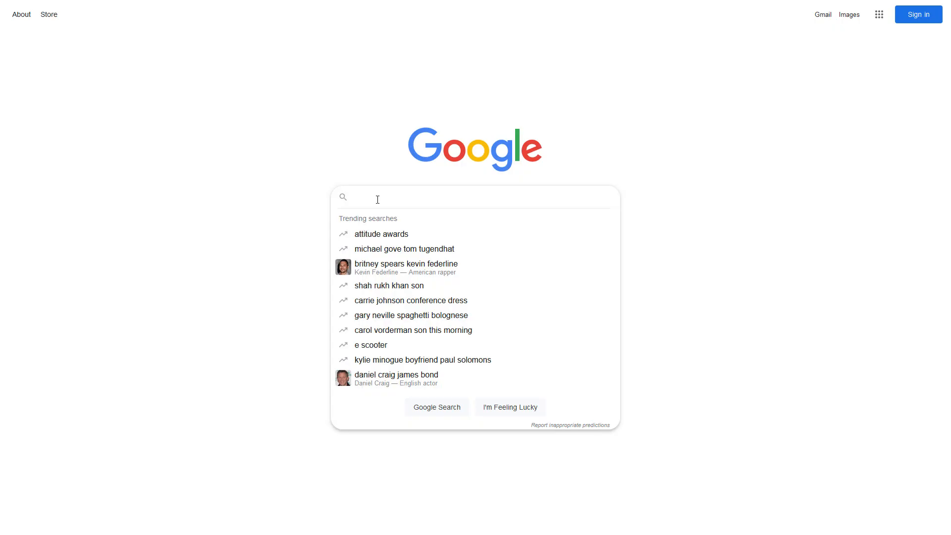
# - Switch to Google, search for "lua coding tutorial" and look through the results
pyautogui.write('lua')
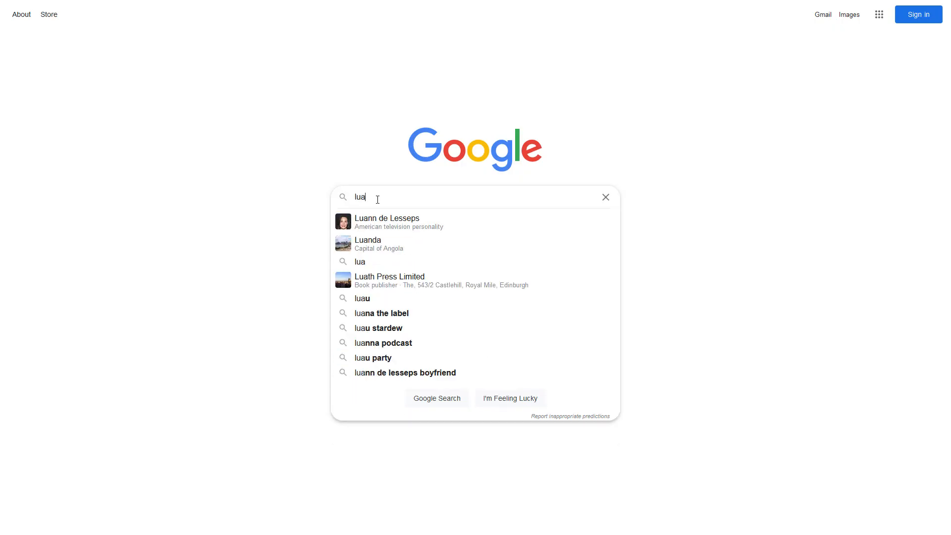
pyautogui.write(' coding tutorial')
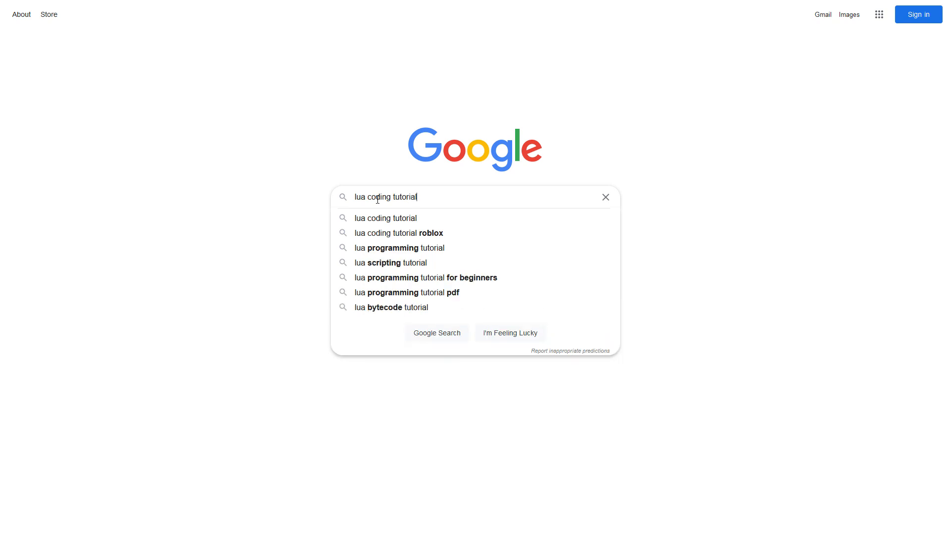
pyautogui.press('Return')
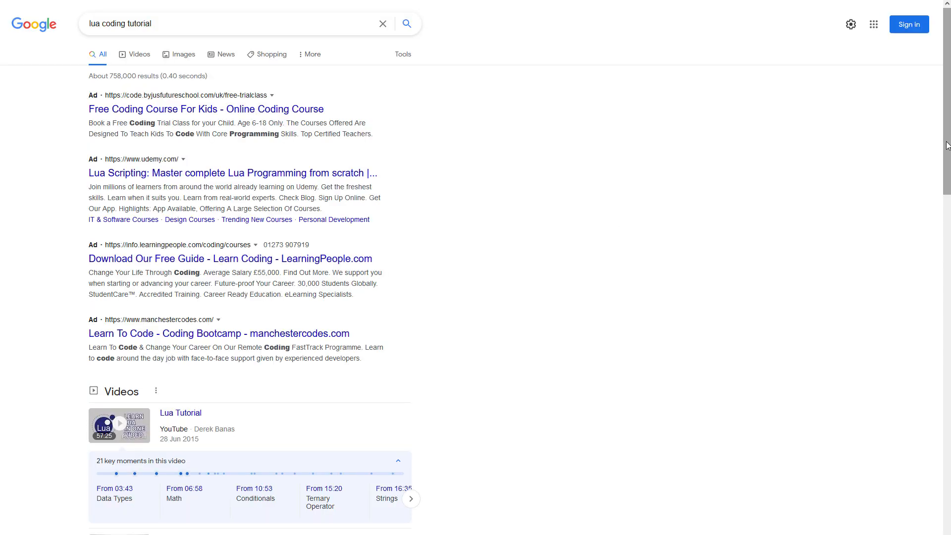
pyautogui.scroll(-10, 947, 145)
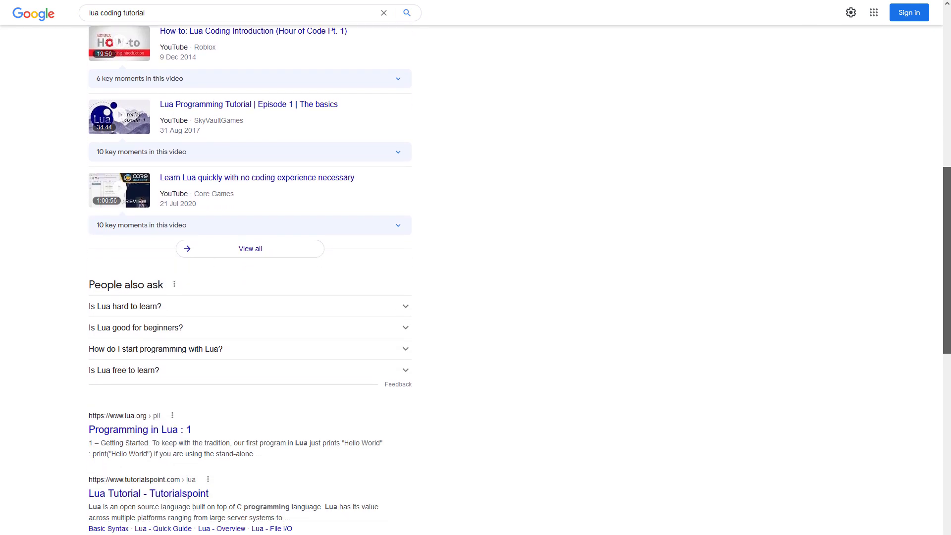
pyautogui.scroll(-4, 519, 279)
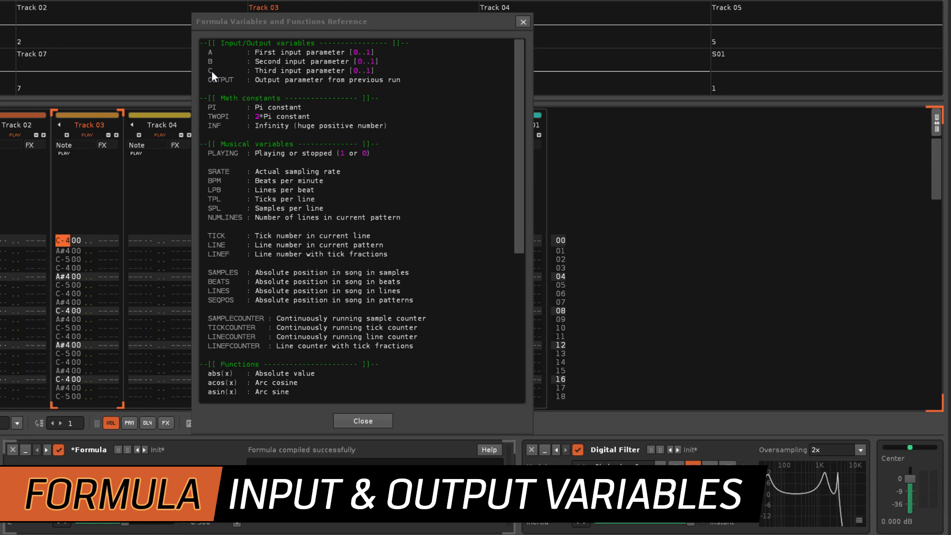
# - Rename the Formula device's first input parameter from A to 1
pyautogui.click(27, 494)
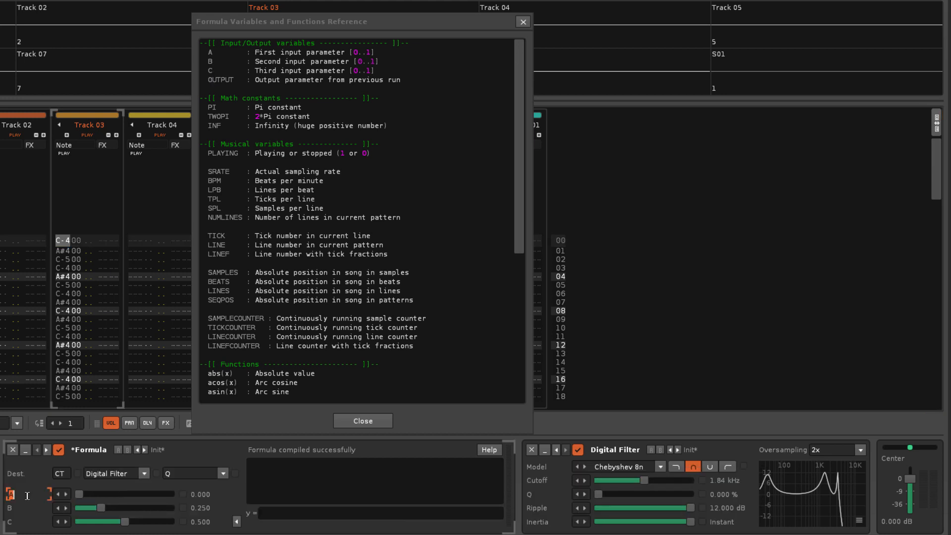
pyautogui.write('fgdfg')
pyautogui.doubleClick(37, 496)
pyautogui.write('1')
pyautogui.press('Return')
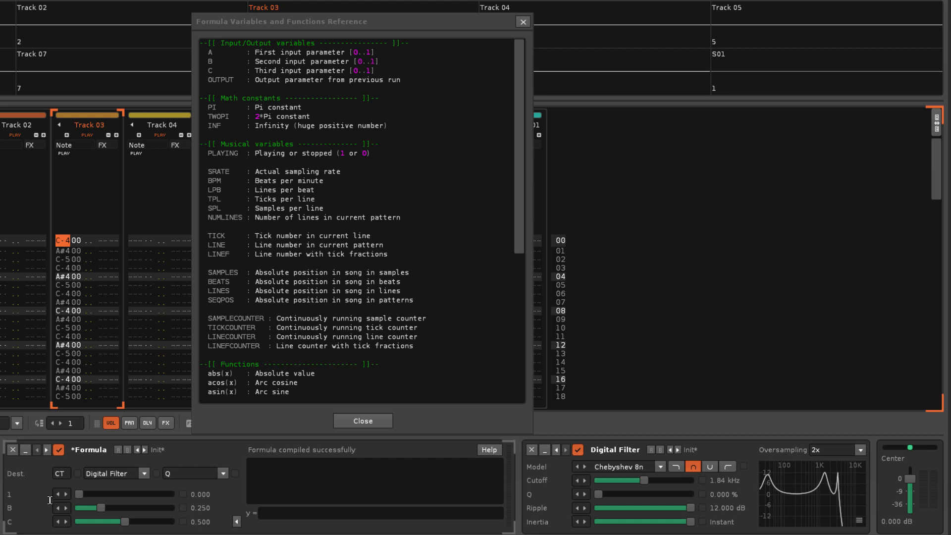
# - Enter A+B+C as the Formula device's expression and look through the functions listed in the reference
pyautogui.click(285, 515)
pyautogui.write('A+B+C')
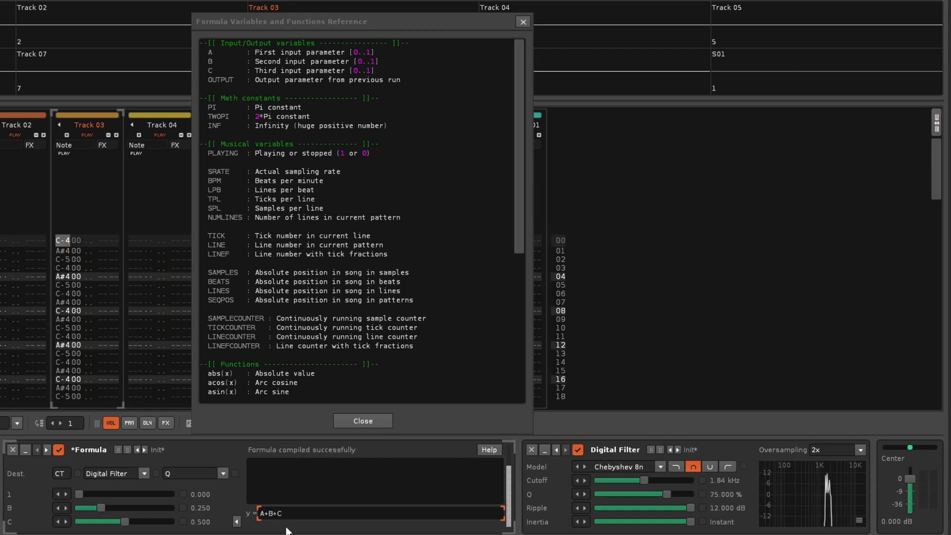
pyautogui.press('Return')
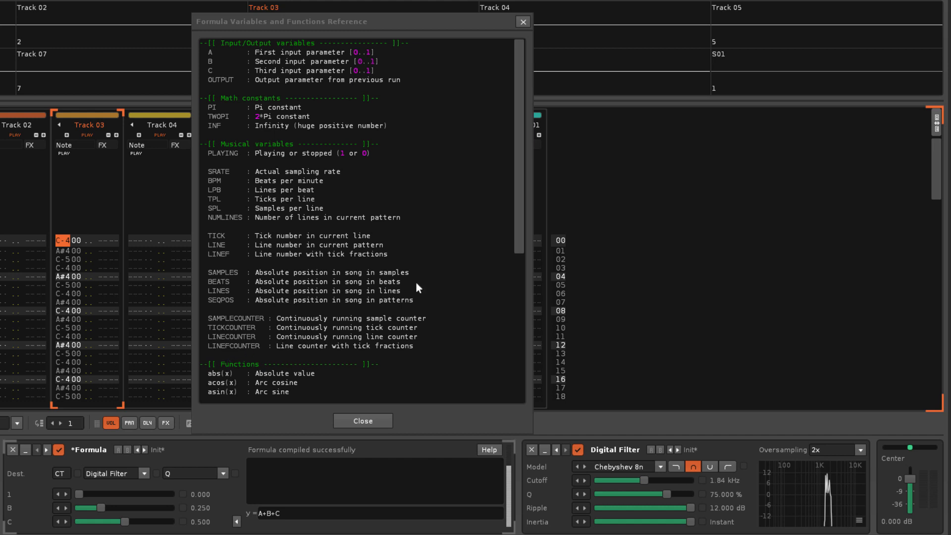
pyautogui.moveTo(516, 217); pyautogui.dragTo(511, 383)
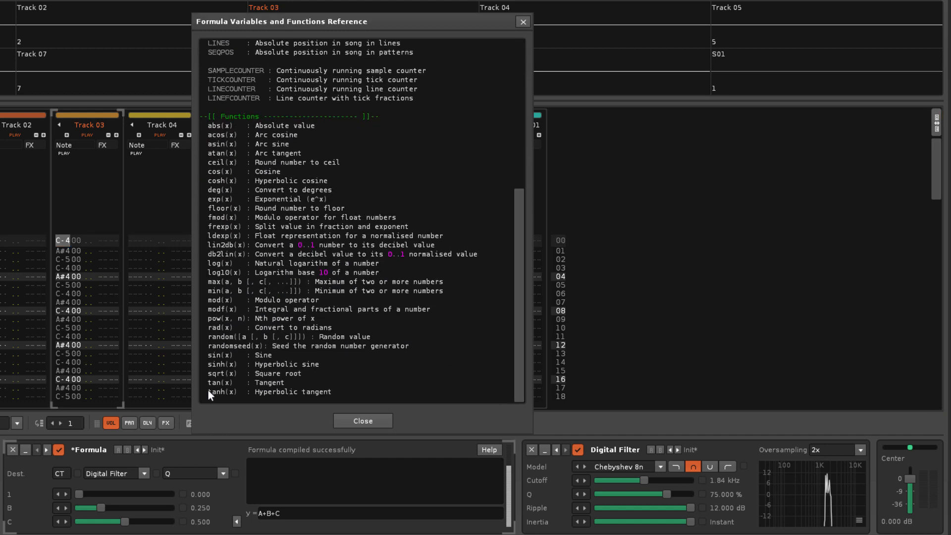
pyautogui.moveTo(519, 359); pyautogui.dragTo(514, 169)
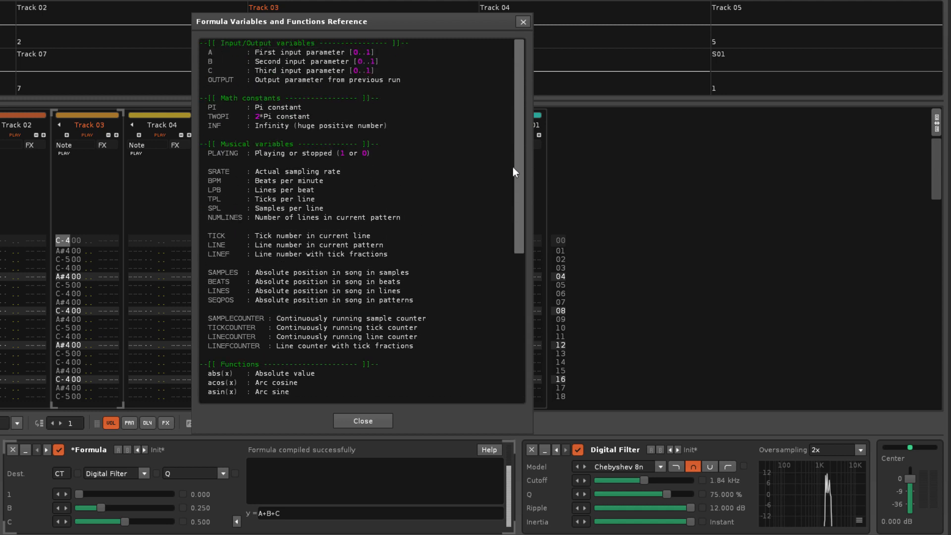
# - Change the Formula expression to A+B+c with a lowercase c, then view and dismiss the error details
pyautogui.click(300, 515)
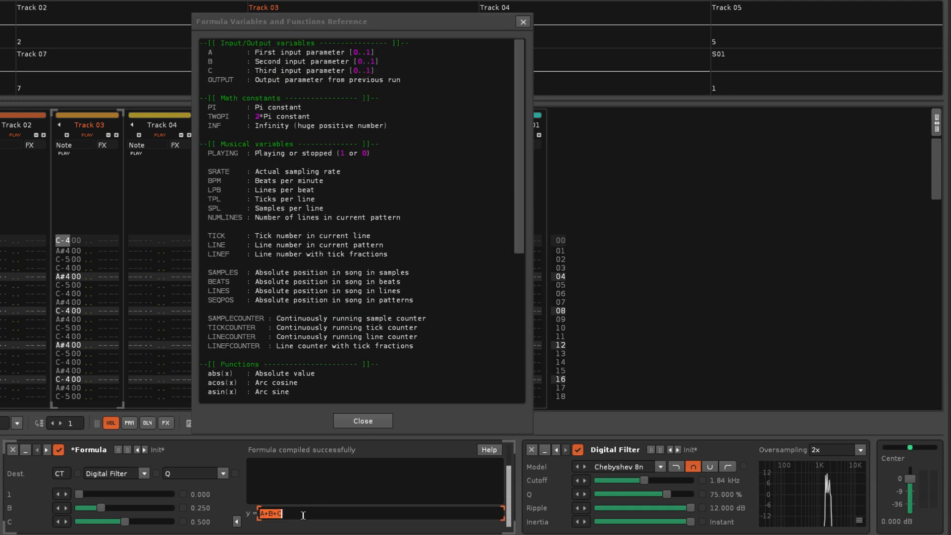
pyautogui.write('c')
pyautogui.press('Return')
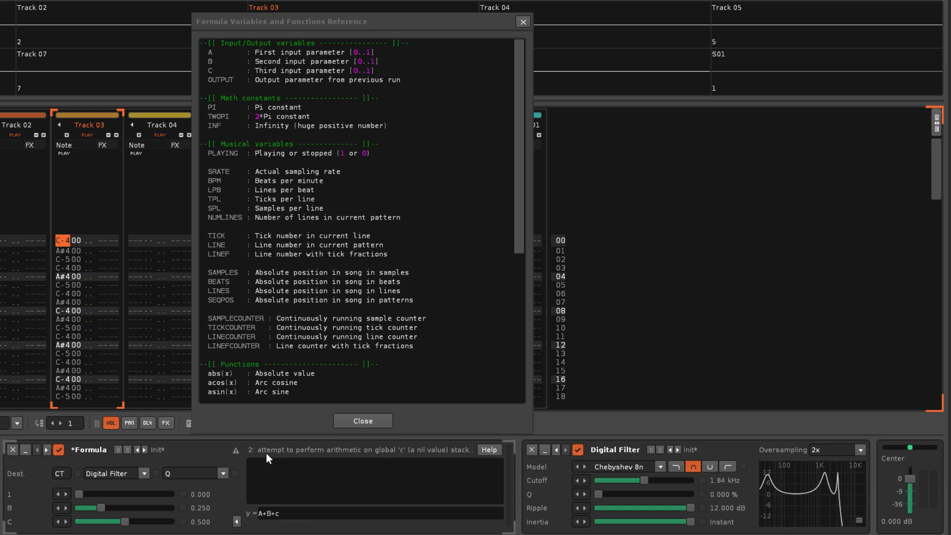
pyautogui.click(236, 450)
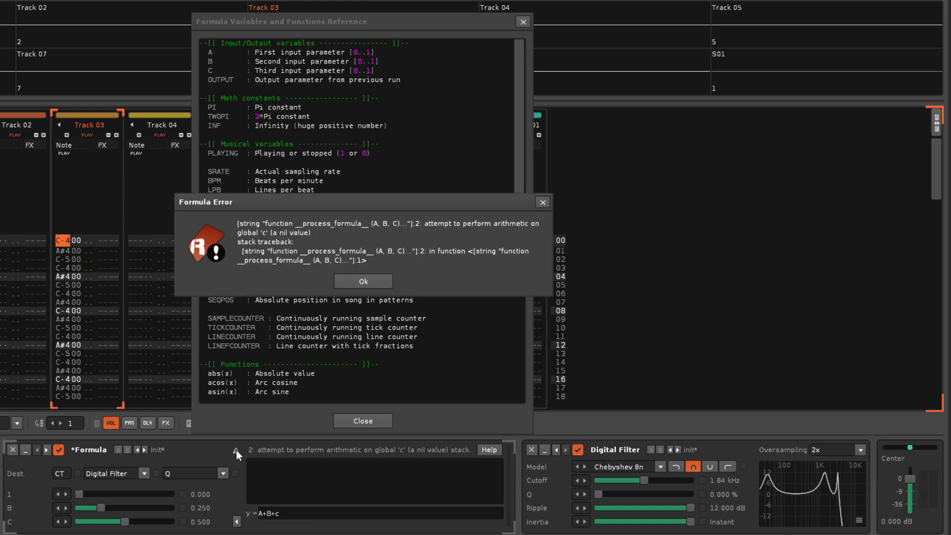
pyautogui.click(361, 281)
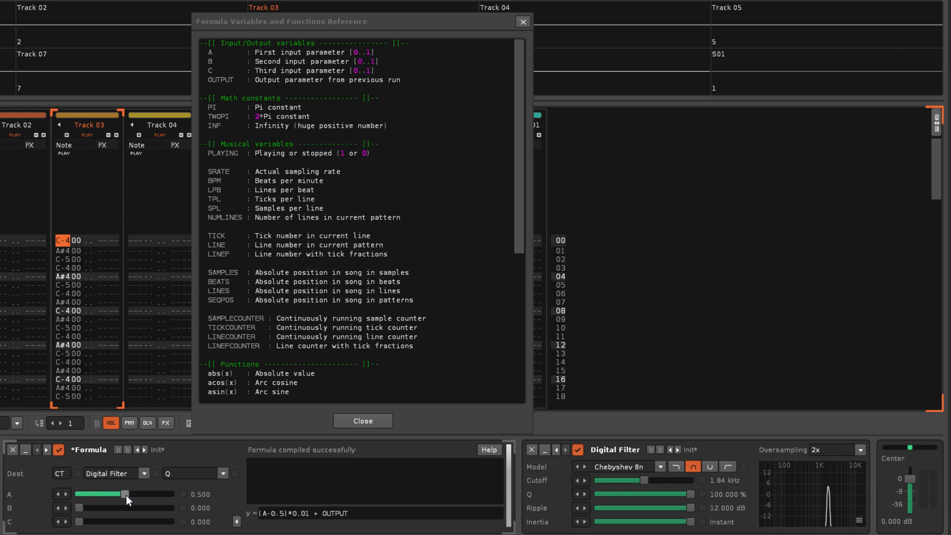
# - Lower the Formula's input A to about 0.3 and raise it back to around the middle to test the OUTPUT feedback formula
pyautogui.moveTo(126, 496)
pyautogui.mouseDown()
pyautogui.moveTo(76, 493)
pyautogui.moveTo(174, 500)
pyautogui.moveTo(108, 494)
pyautogui.mouseUp()
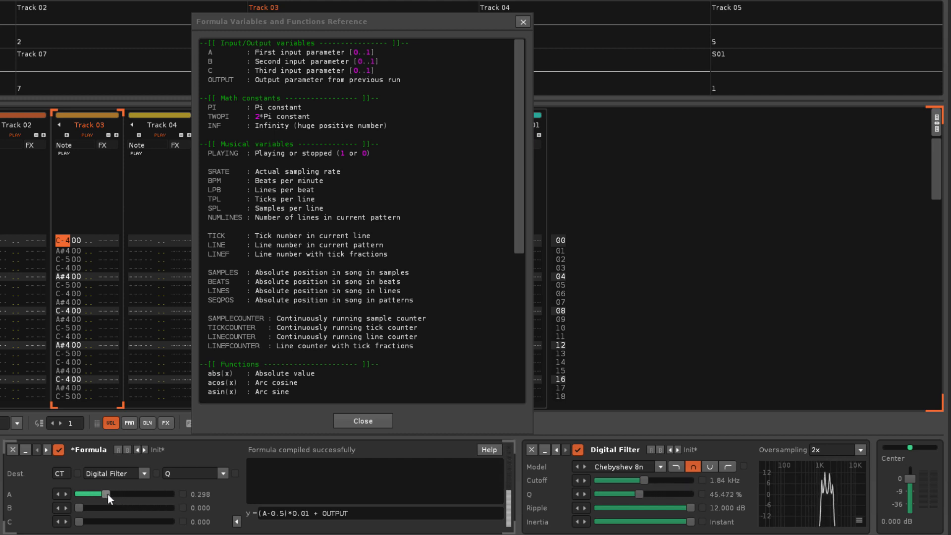
pyautogui.moveTo(107, 494)
pyautogui.mouseDown()
pyautogui.moveTo(150, 495)
pyautogui.moveTo(158, 483)
pyautogui.moveTo(91, 476)
pyautogui.moveTo(157, 488)
pyautogui.moveTo(92, 486)
pyautogui.moveTo(128, 484)
pyautogui.moveTo(120, 479)
pyautogui.moveTo(108, 497)
pyautogui.moveTo(123, 492)
pyautogui.moveTo(74, 489)
pyautogui.moveTo(155, 505)
pyautogui.moveTo(179, 498)
pyautogui.moveTo(123, 496)
pyautogui.mouseUp()
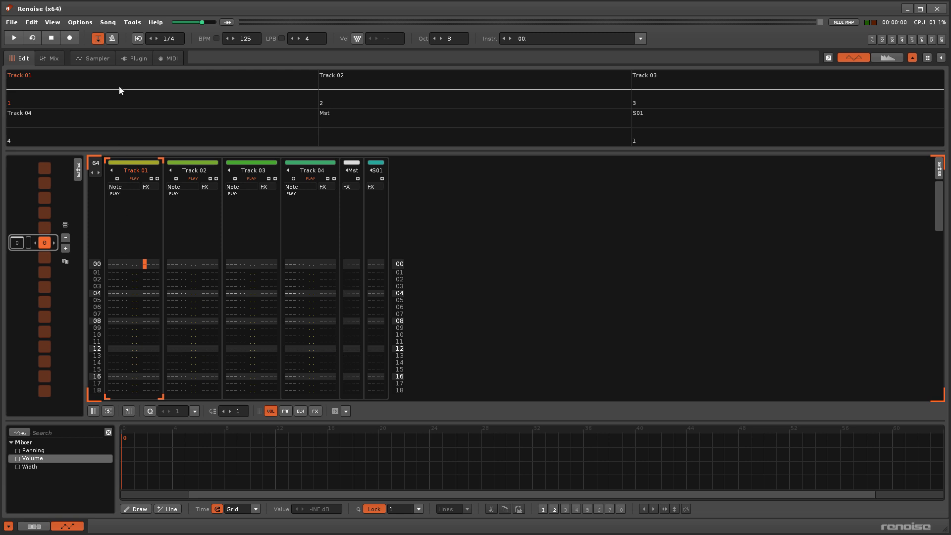
# - Open the Song Options and enter the ticks-per-line command ZK08 on line 00 of Track 01
pyautogui.click(106, 22)
pyautogui.click(132, 115)
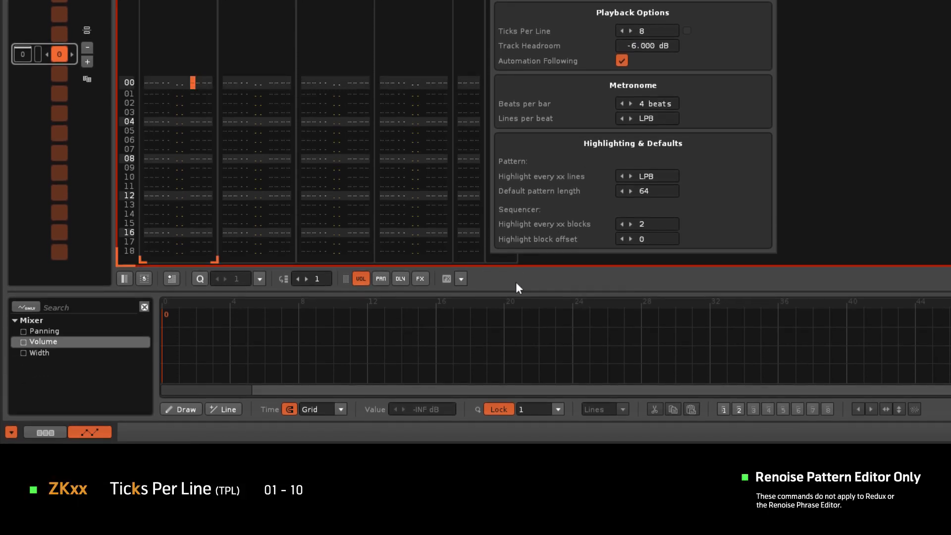
pyautogui.write('zk08')
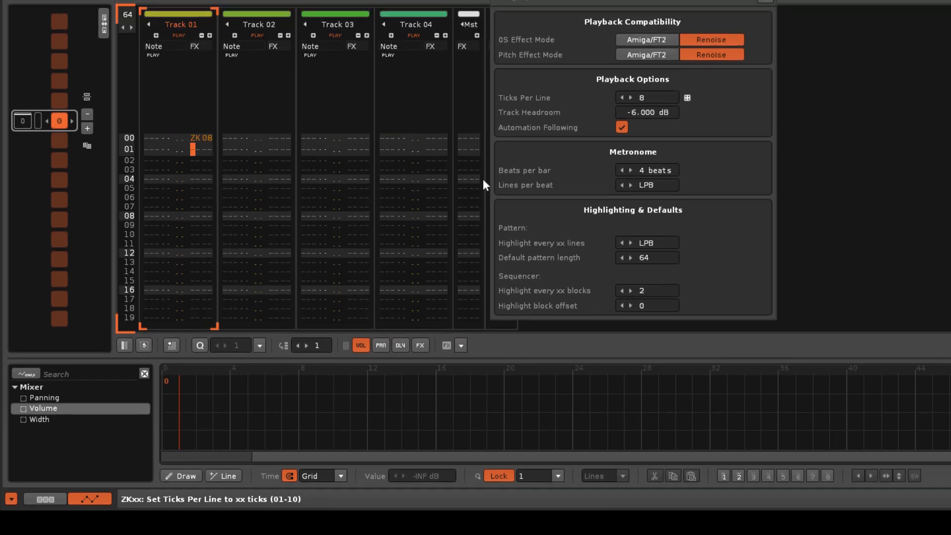
# - Create a TPL automation envelope on the master track, add points near lines 7 and 9, the latter at 6, and play it
pyautogui.click(467, 81)
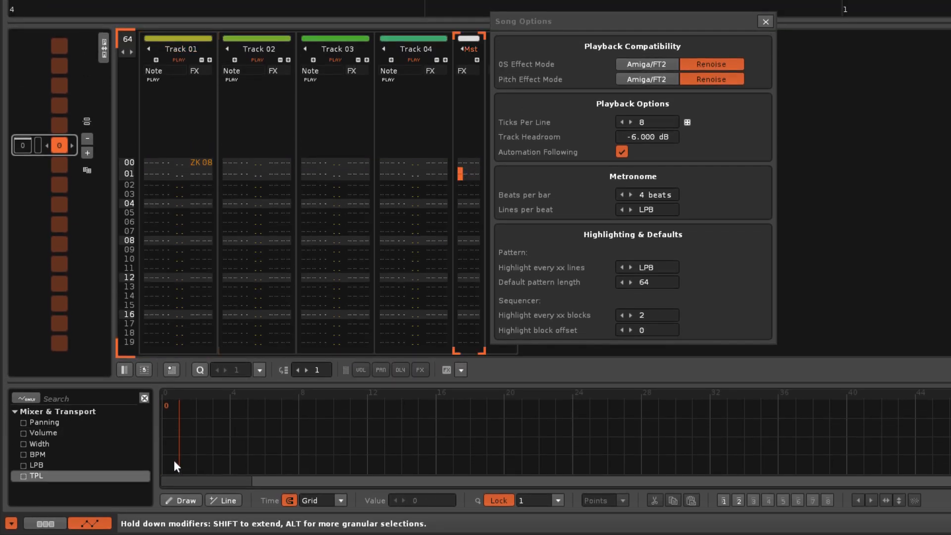
pyautogui.doubleClick(104, 477)
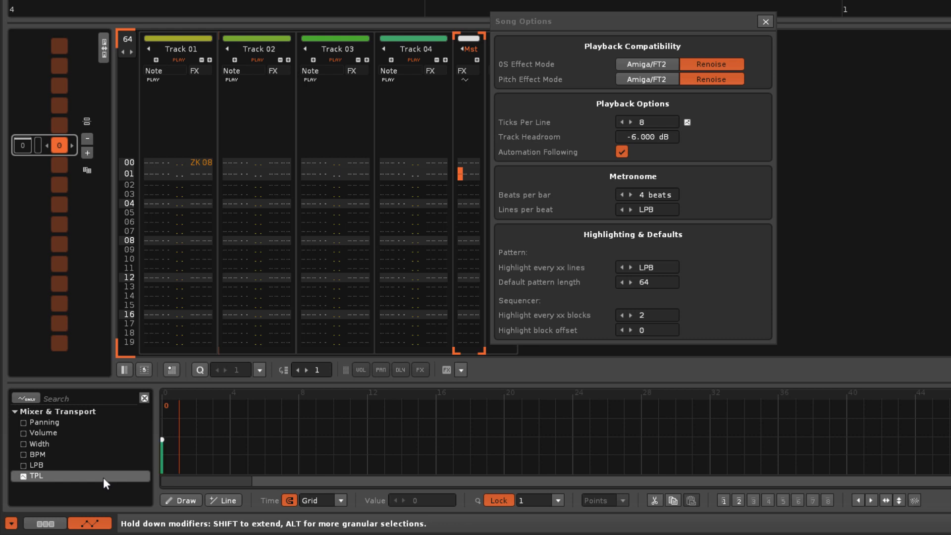
pyautogui.click(287, 422)
pyautogui.click(313, 451)
pyautogui.press('space')
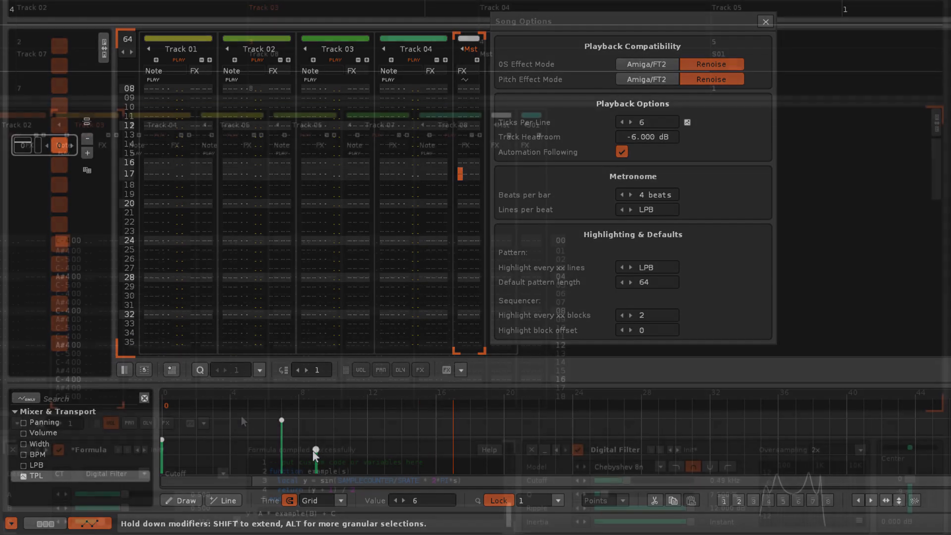
# - Load the Formula device's Input Inertia preset and its Input Line Quantize preset, looking through the code of each
pyautogui.click(159, 446)
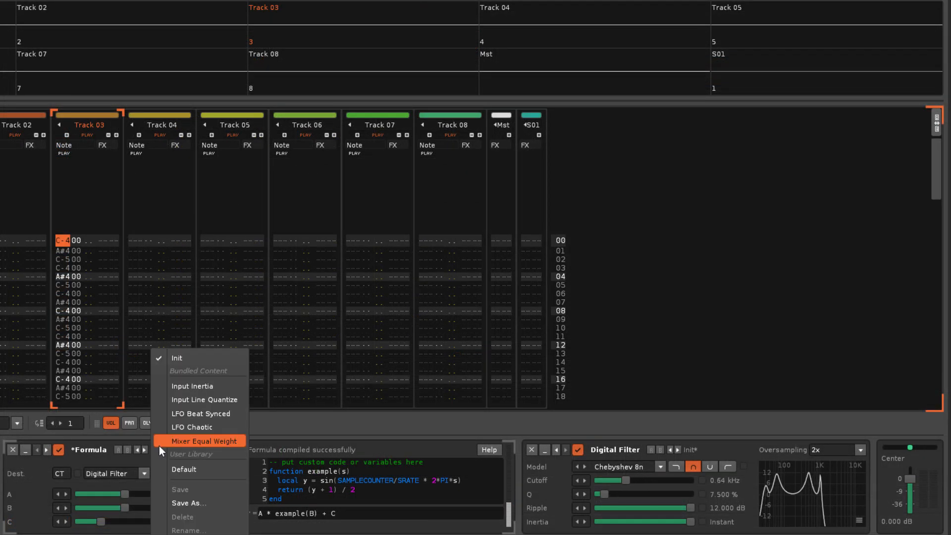
pyautogui.click(198, 392)
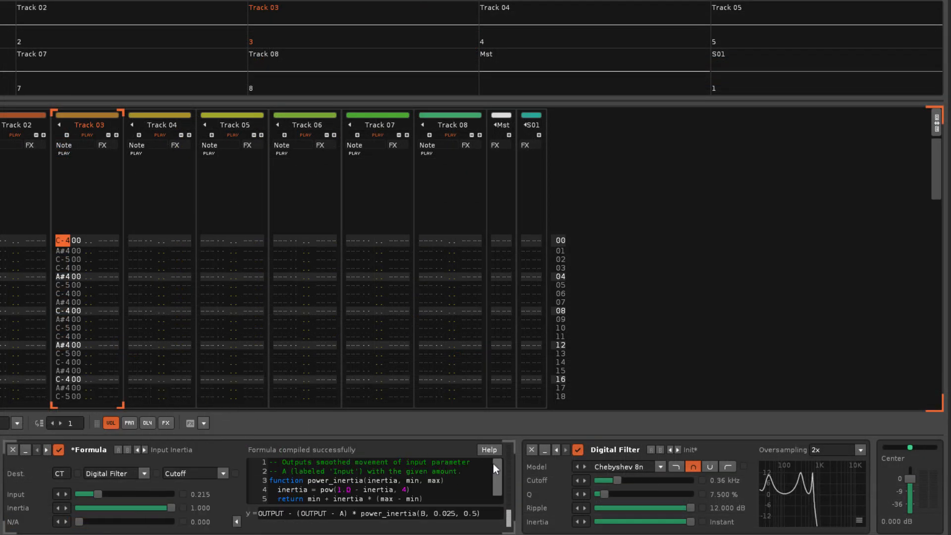
pyautogui.scroll(-1, 309, 468)
pyautogui.click(178, 446)
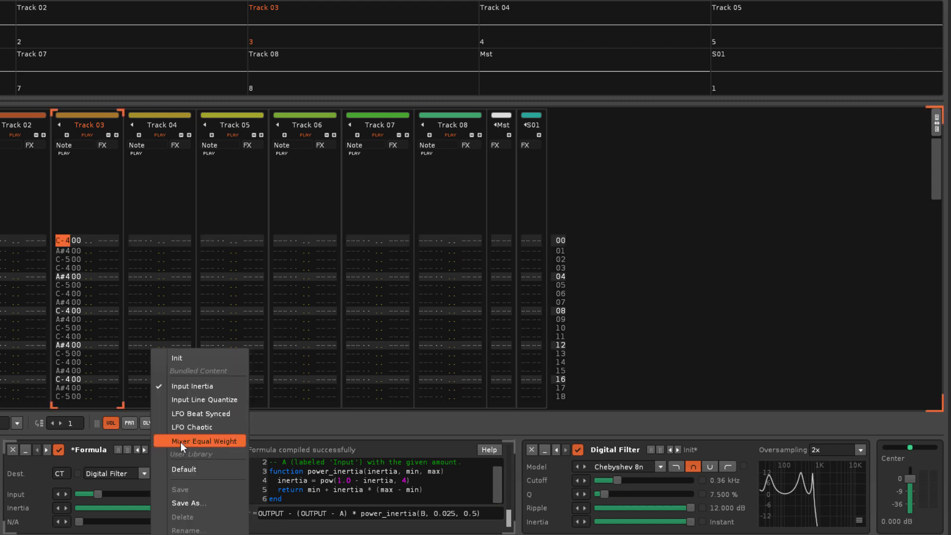
pyautogui.click(202, 399)
pyautogui.moveTo(498, 464); pyautogui.dragTo(497, 509)
# - Load the Formula device's LFO Beat Synced preset and then LFO Chaotic, looking through the code of each
pyautogui.click(201, 448)
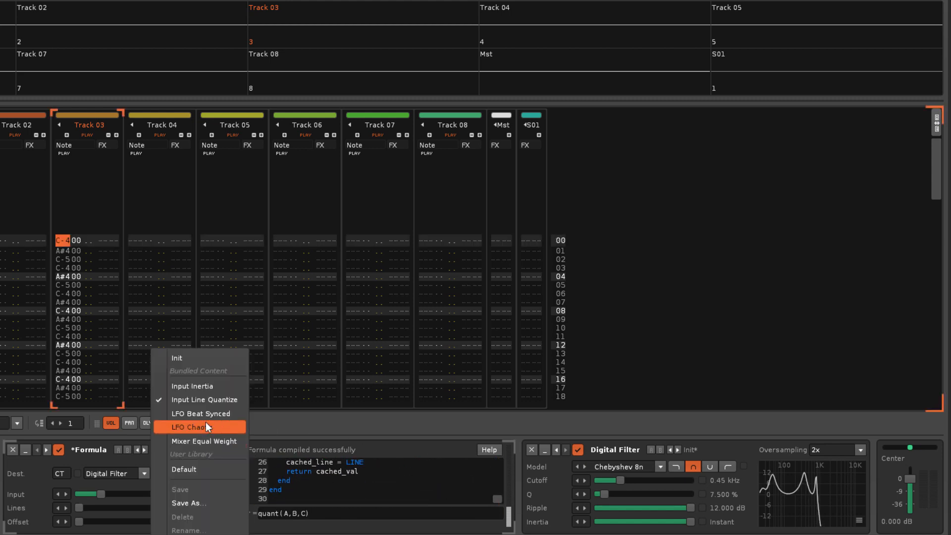
pyautogui.click(208, 412)
pyautogui.click(495, 481)
pyautogui.moveTo(495, 481); pyautogui.dragTo(495, 499)
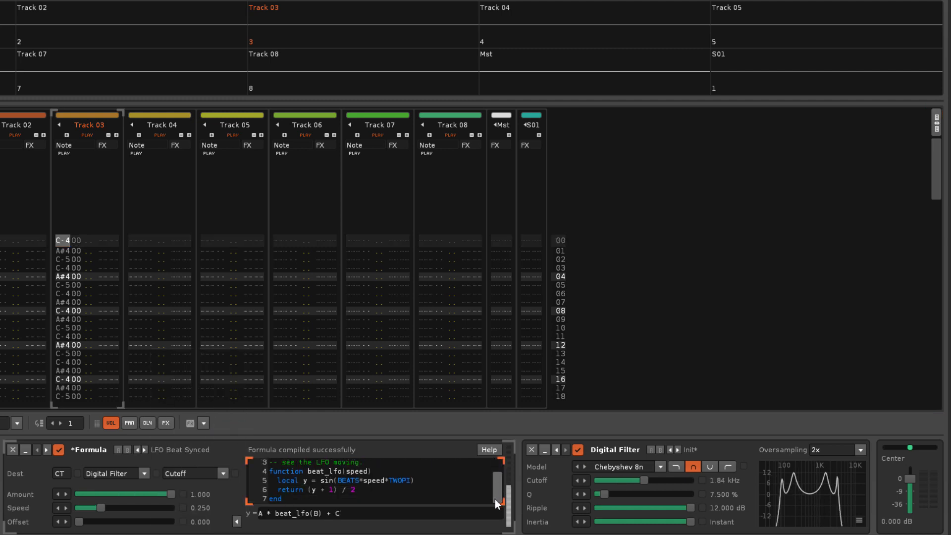
pyautogui.click(181, 448)
pyautogui.click(193, 427)
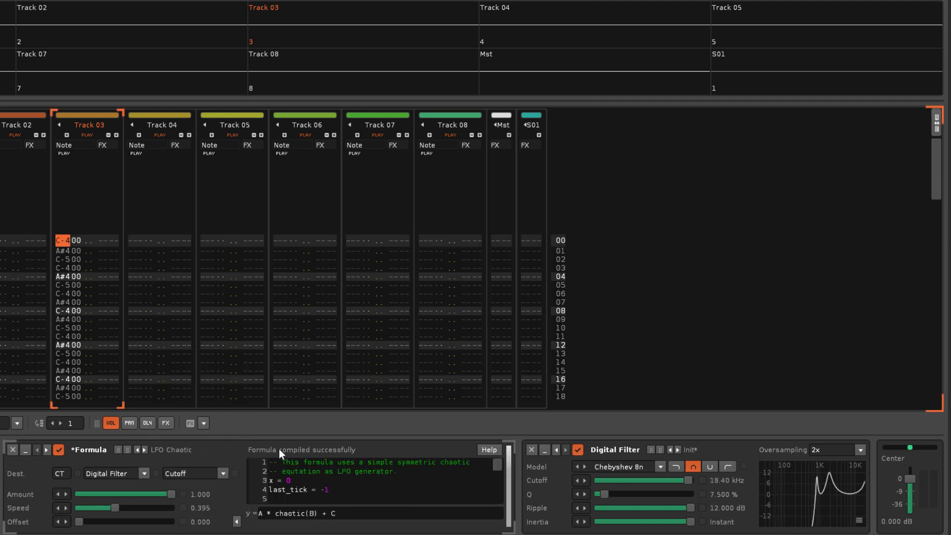
pyautogui.moveTo(497, 466); pyautogui.dragTo(500, 506)
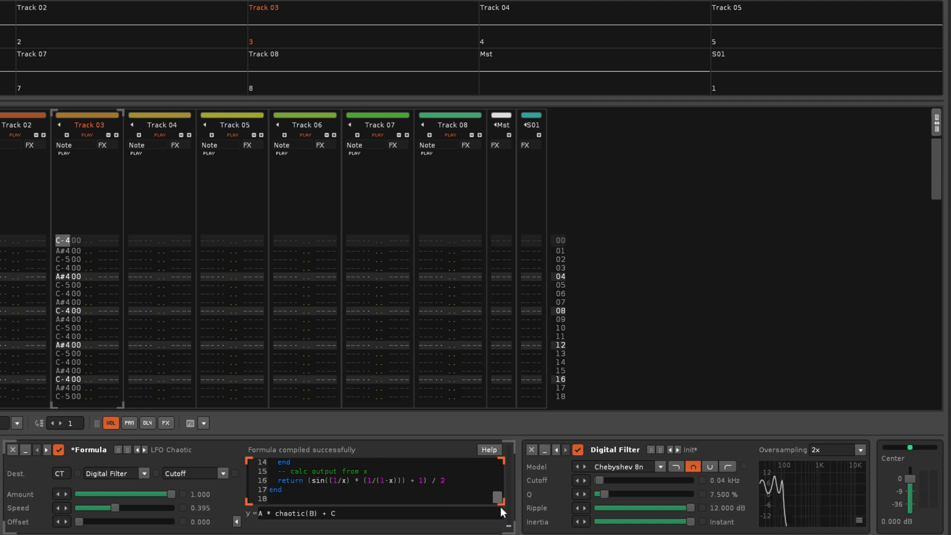
# - Load the Formula device's Mixer Equal Weight preset and toggle the display of its code editor
pyautogui.click(176, 450)
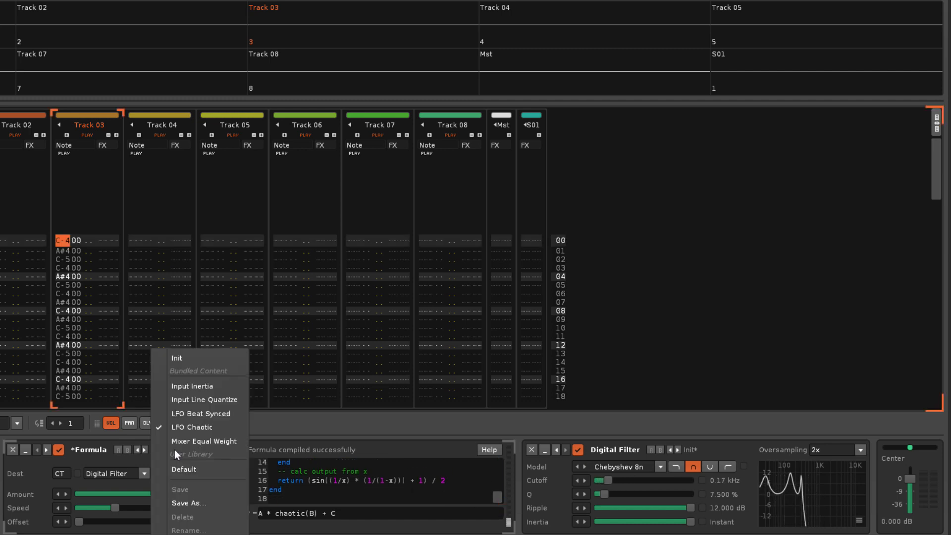
pyautogui.click(209, 442)
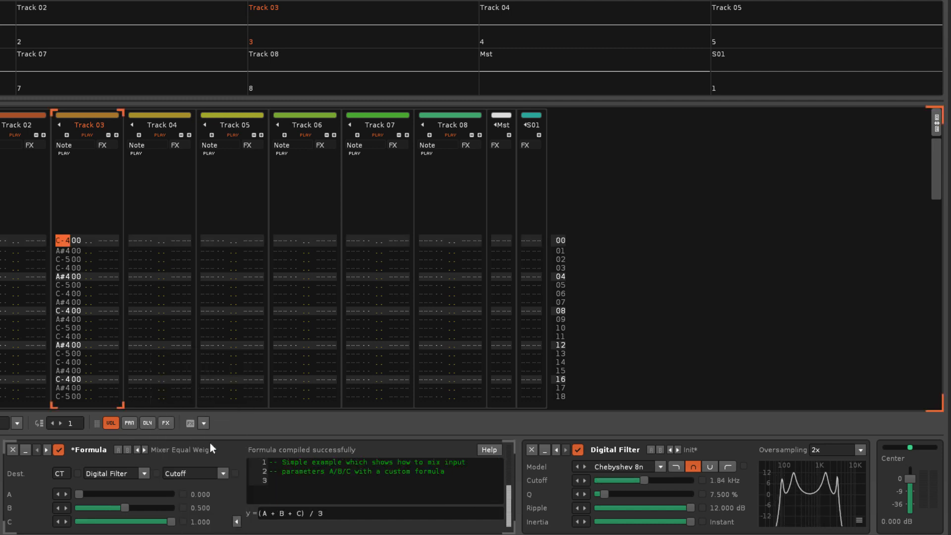
pyautogui.click(237, 521)
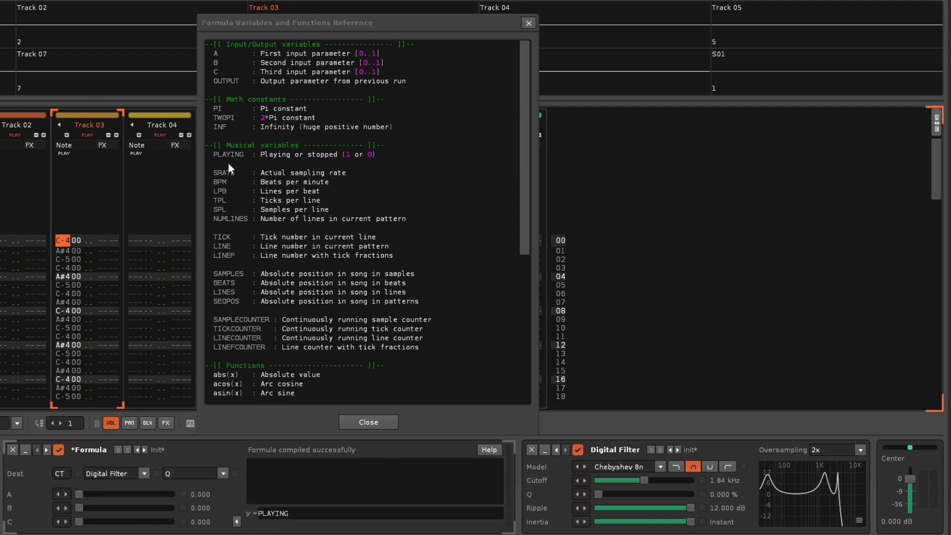
# - Start and stop playback to test the PLAYING formula, and vary the BPM and LPB during playback with the formula BPM/LPB * 0.01
pyautogui.press('space')
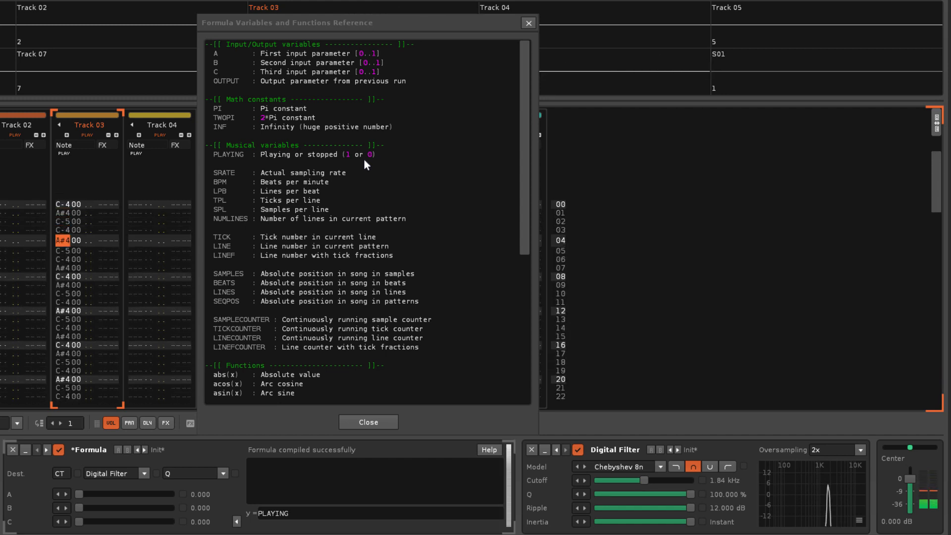
pyautogui.press('space')
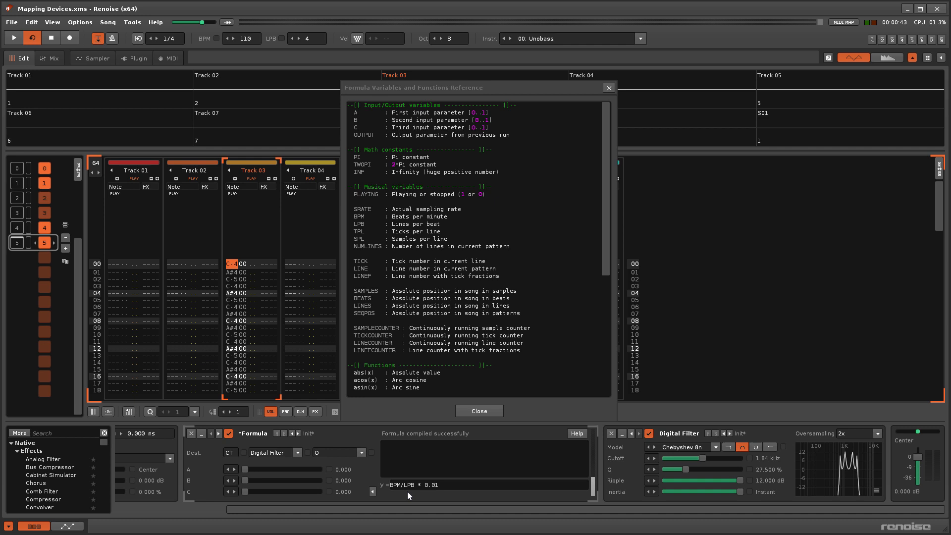
pyautogui.press('space')
pyautogui.moveTo(251, 35); pyautogui.dragTo(281, 159)
pyautogui.moveTo(310, 38)
pyautogui.mouseDown()
pyautogui.moveTo(313, 9)
pyautogui.moveTo(316, 46)
pyautogui.mouseUp()
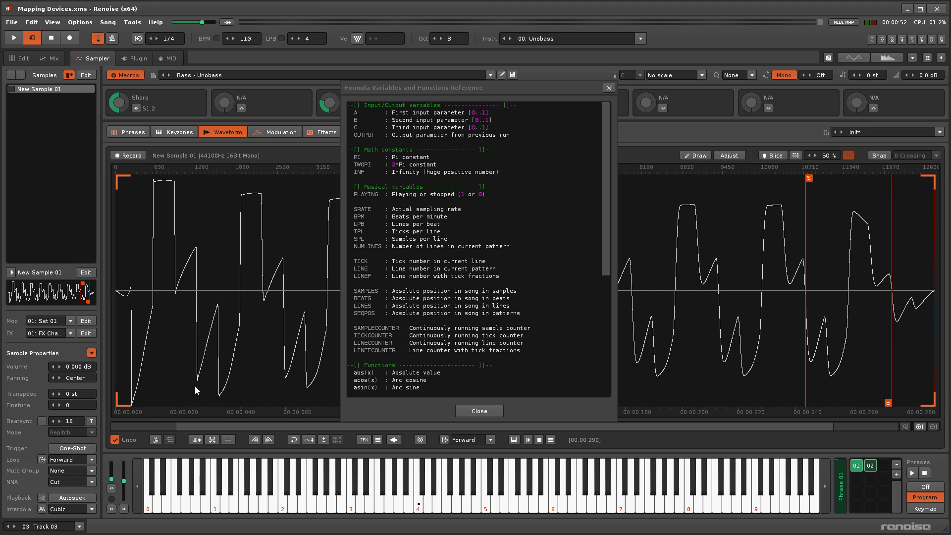
# - Select the single sample frame from 1276 to 1277 in the Unobass waveform and set the time ruler to Samples
pyautogui.scroll(2, 196, 386)
pyautogui.scroll(10, 214, 385)
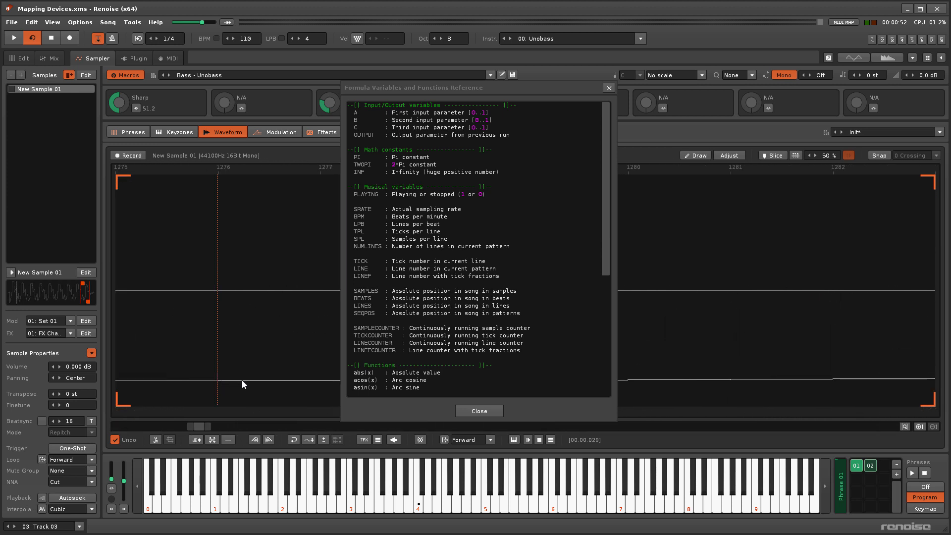
pyautogui.moveTo(243, 380); pyautogui.dragTo(281, 375)
pyautogui.rightClick(264, 413)
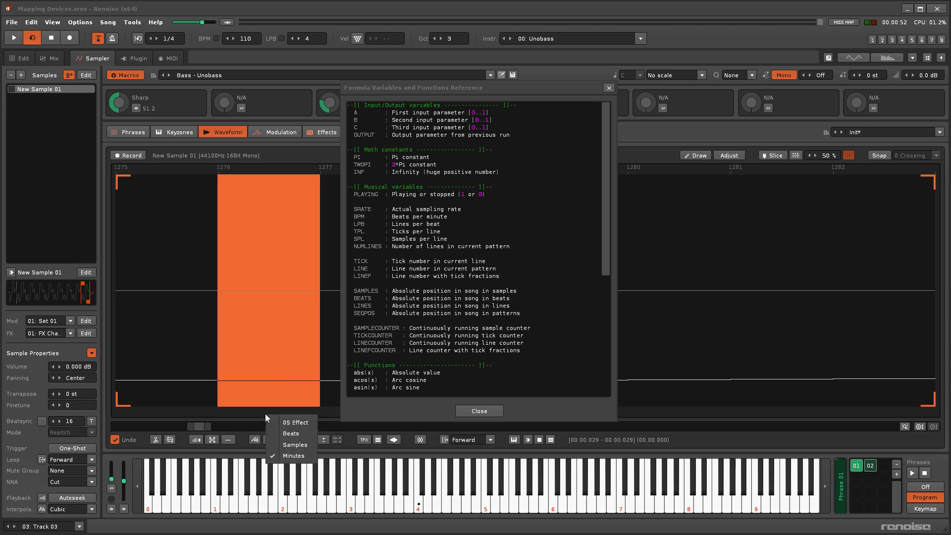
pyautogui.click(292, 443)
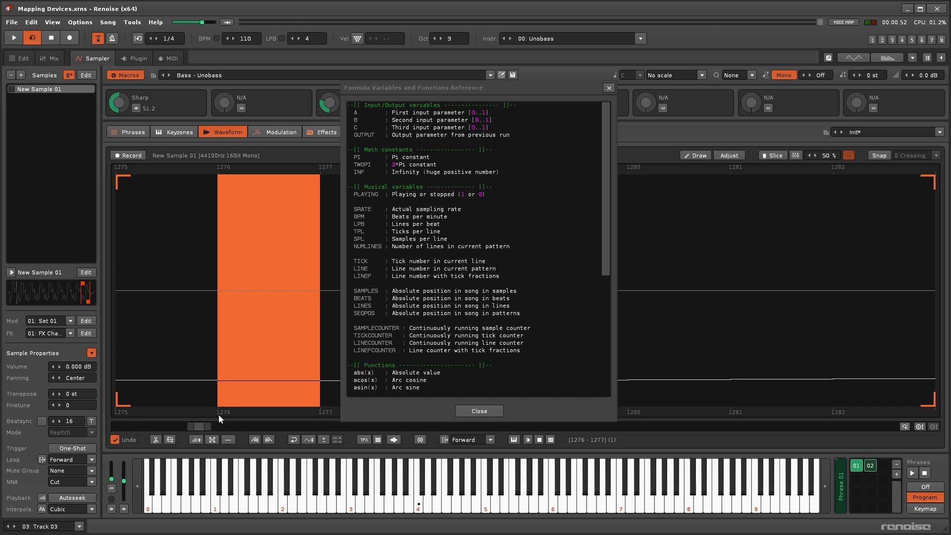
# - Return to the pattern editor, vary the pattern's line count with NUMLINES * 0.01, and play the pattern with LINEF * 0.01
pyautogui.click(24, 58)
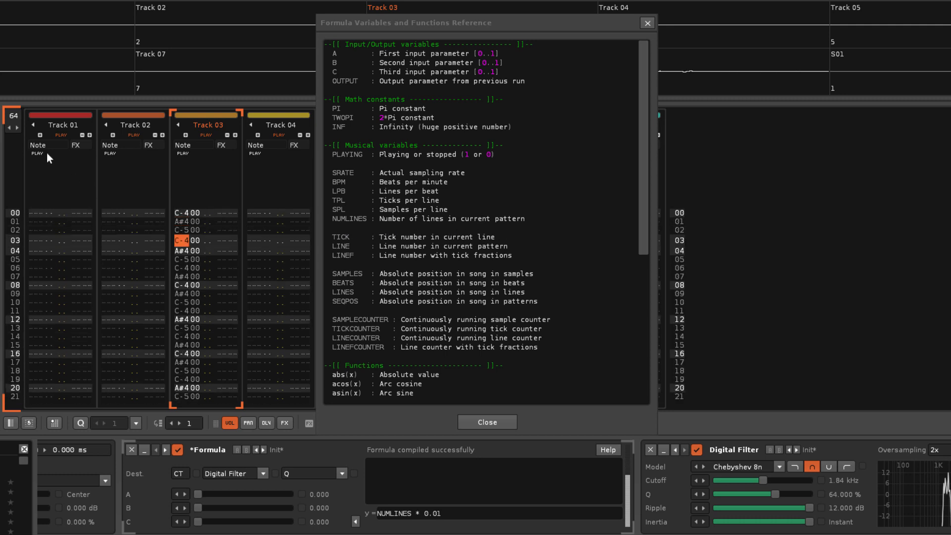
pyautogui.moveTo(14, 117); pyautogui.dragTo(75, 272)
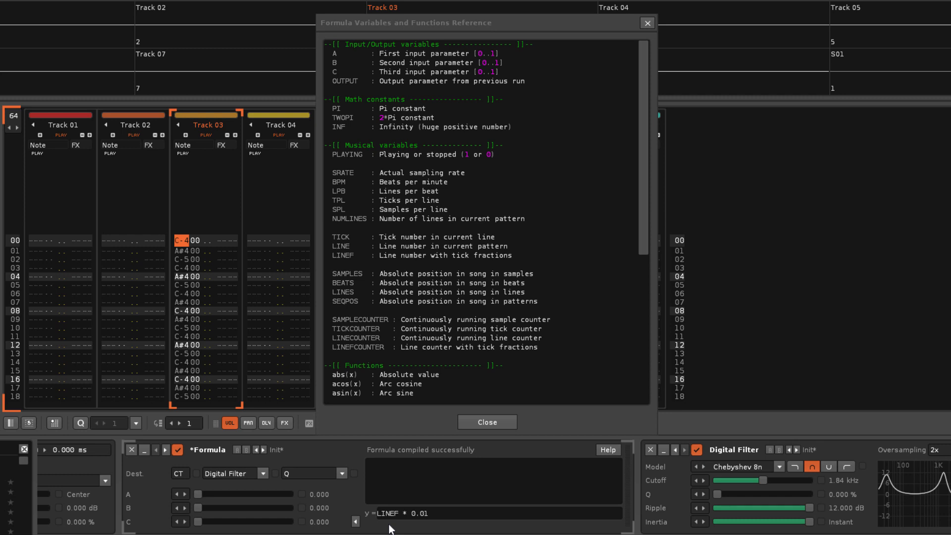
pyautogui.press('space')
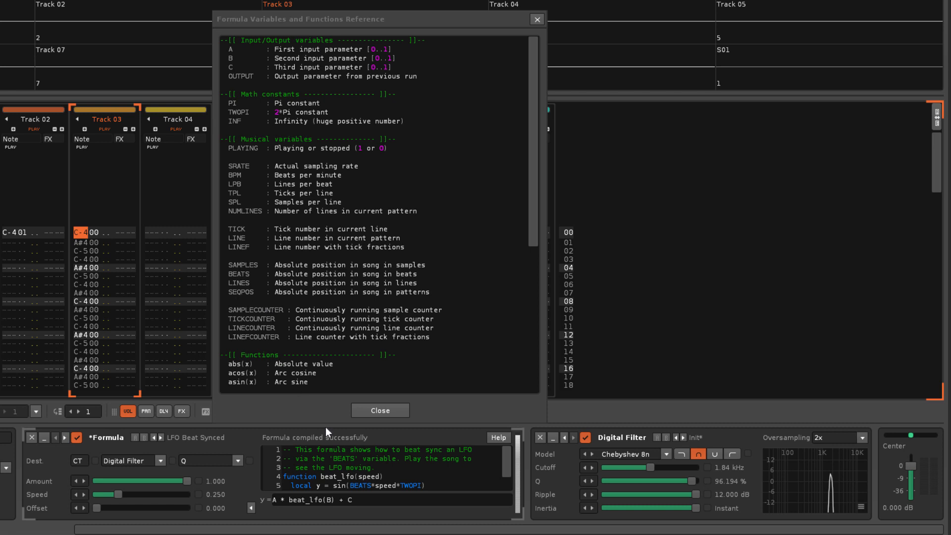
# - Play the pattern with the LFO Beat Synced preset driving the filter's Q, looking through its BEATS code, and stop playback
pyautogui.press('space')
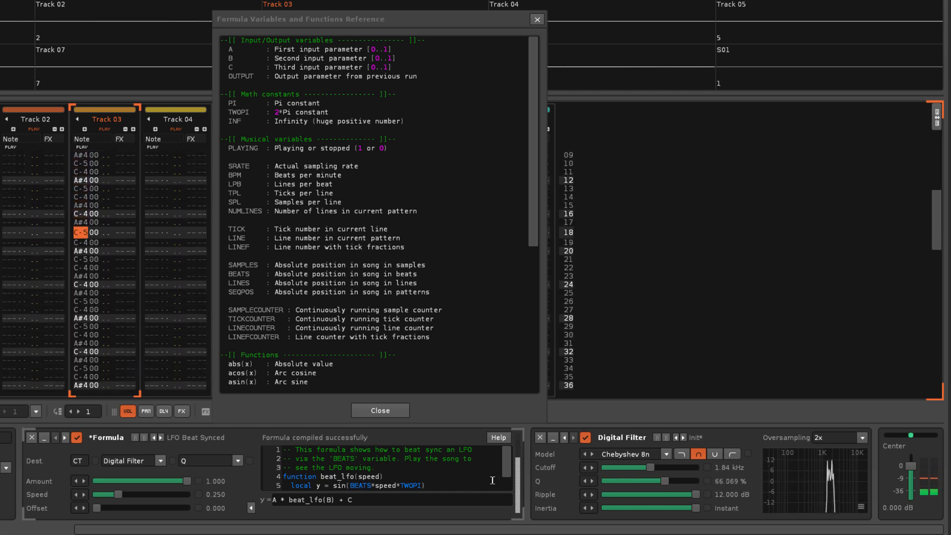
pyautogui.moveTo(508, 461); pyautogui.dragTo(509, 492)
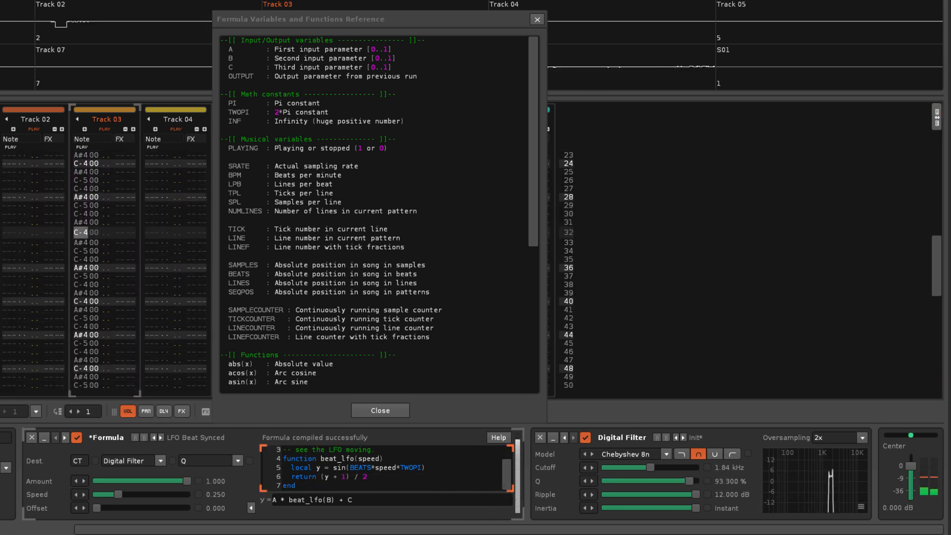
pyautogui.press('Escape')
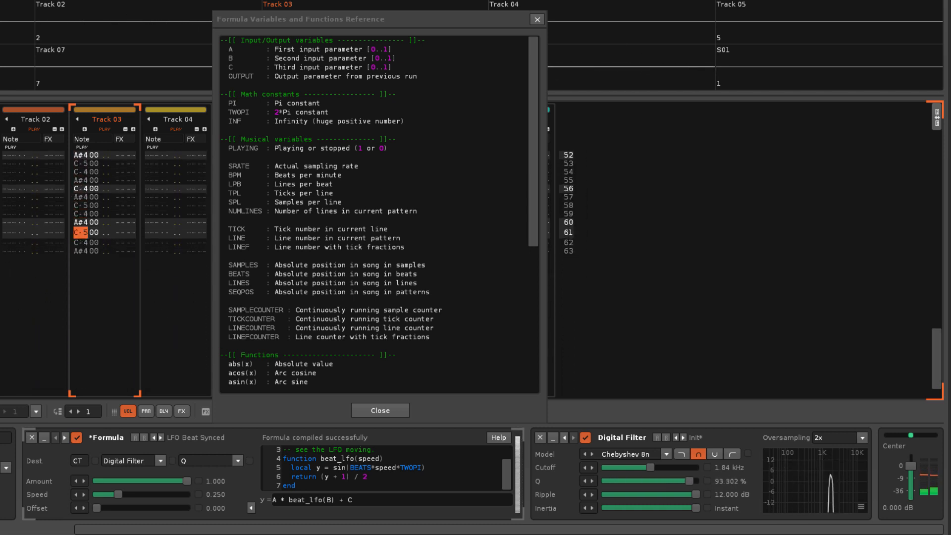
pyautogui.press('space')
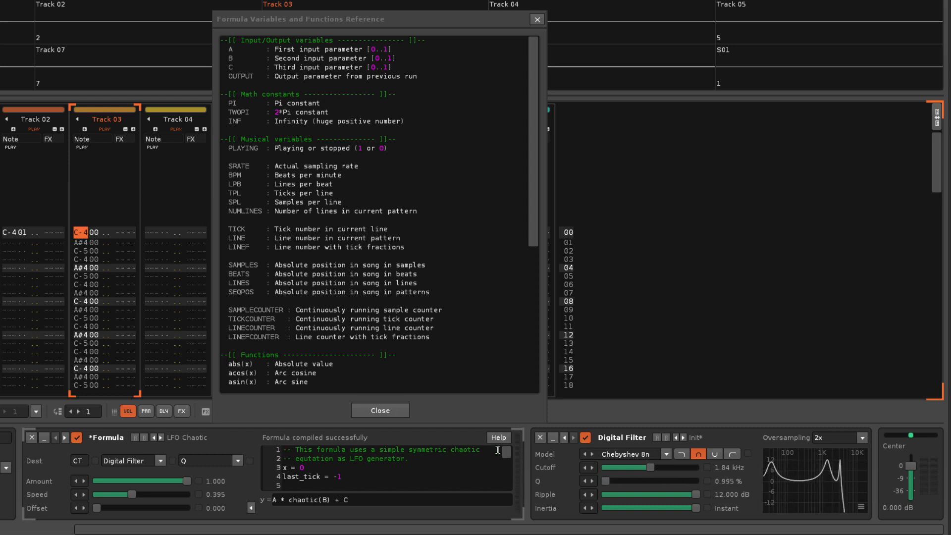
# - Examine the TICKCOUNTER code of the LFO Chaotic preset and play the pattern with it
pyautogui.moveTo(505, 451); pyautogui.dragTo(509, 464)
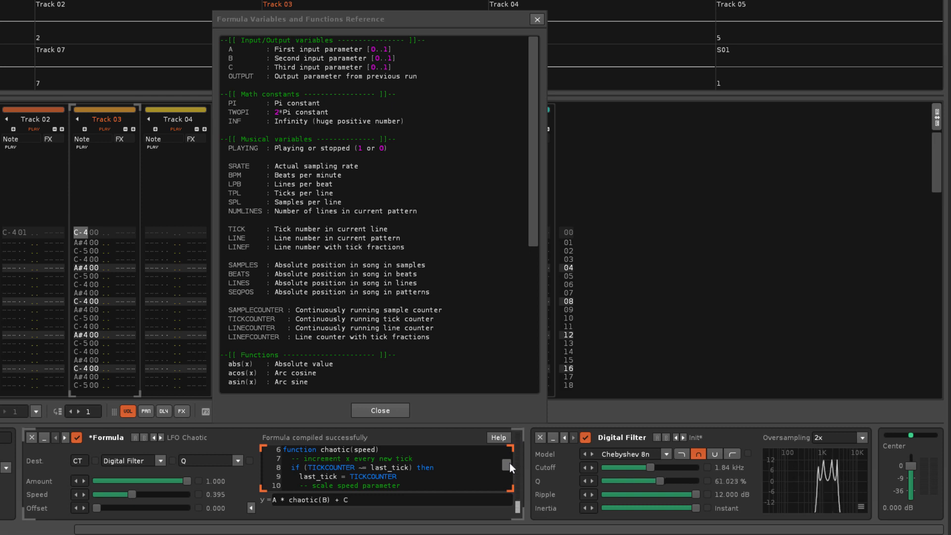
pyautogui.press('space')
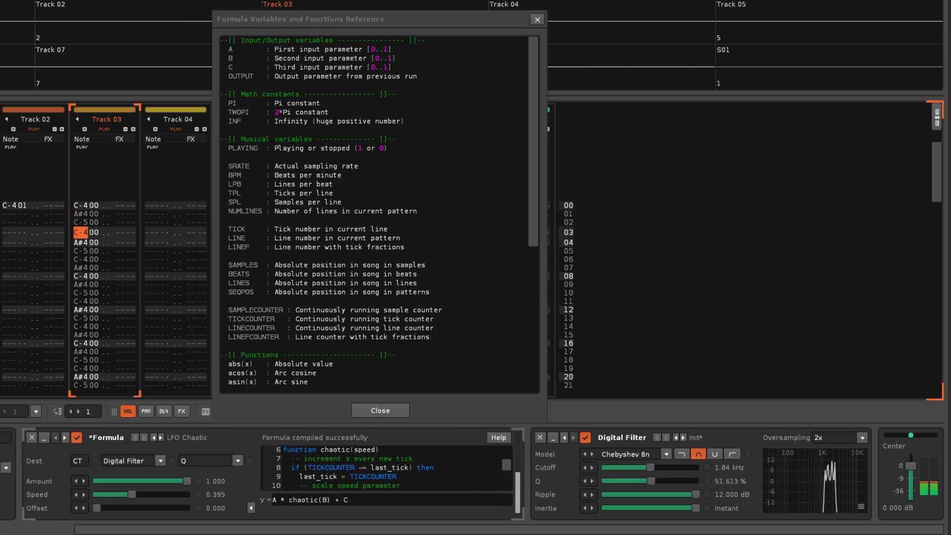